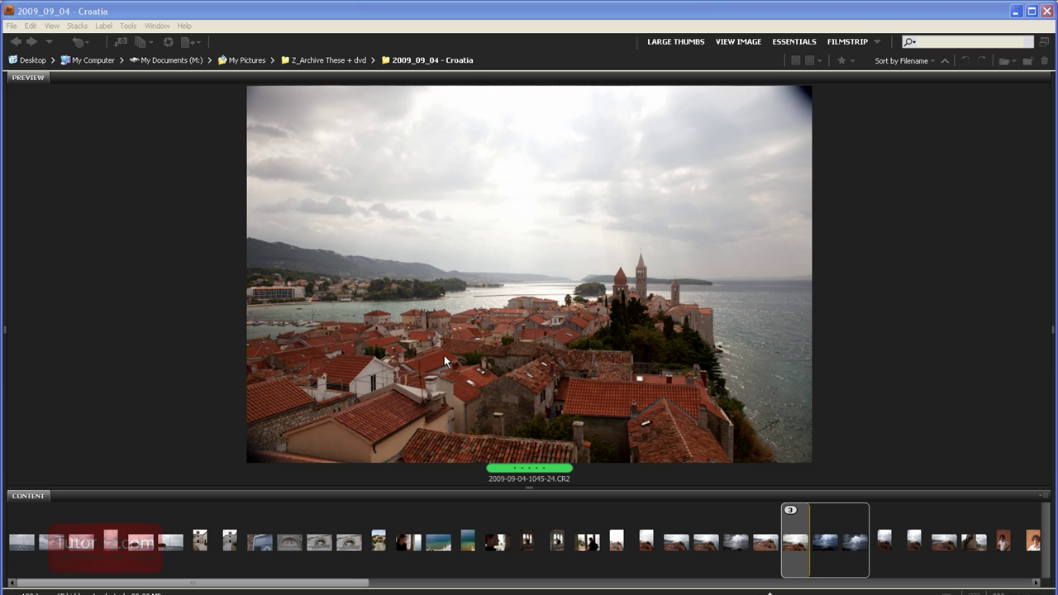
{"action": "left_click", "coordinate": [798, 542]}
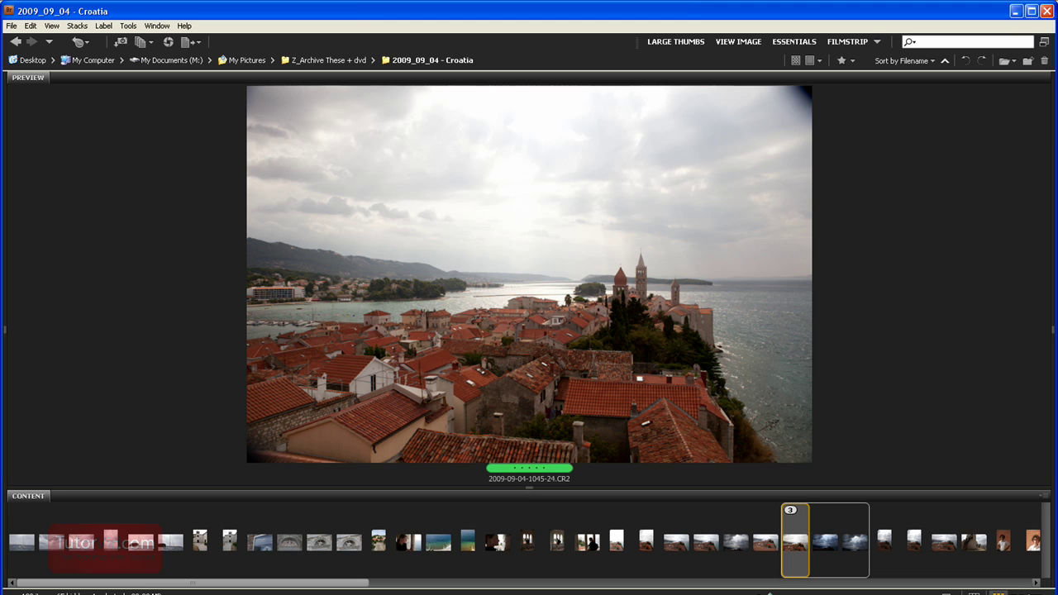
{"action": "left_click_drag", "start_coordinate": [797, 541], "coordinate": [556, 424]}
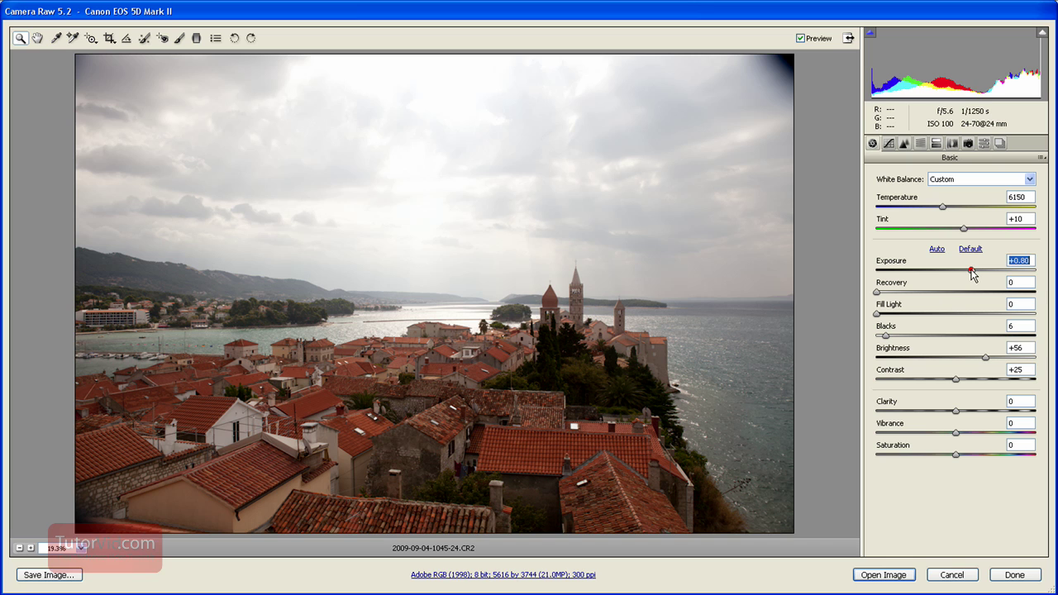
{"action": "left_click_drag", "start_coordinate": [971, 270], "coordinate": [978, 270]}
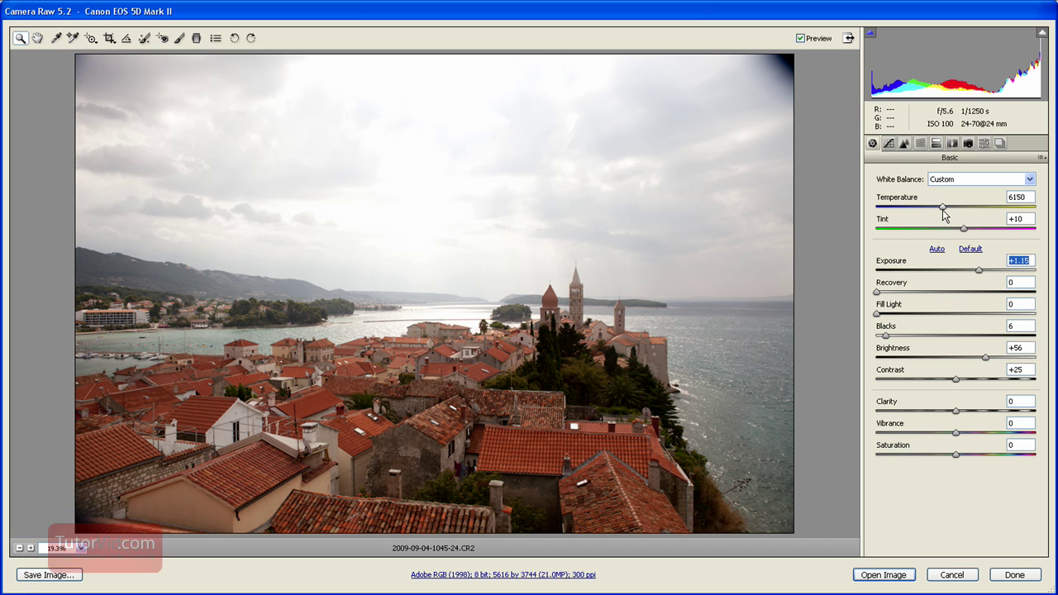
{"action": "left_click_drag", "start_coordinate": [943, 207], "coordinate": [949, 214]}
{"action": "left_click", "coordinate": [886, 338]}
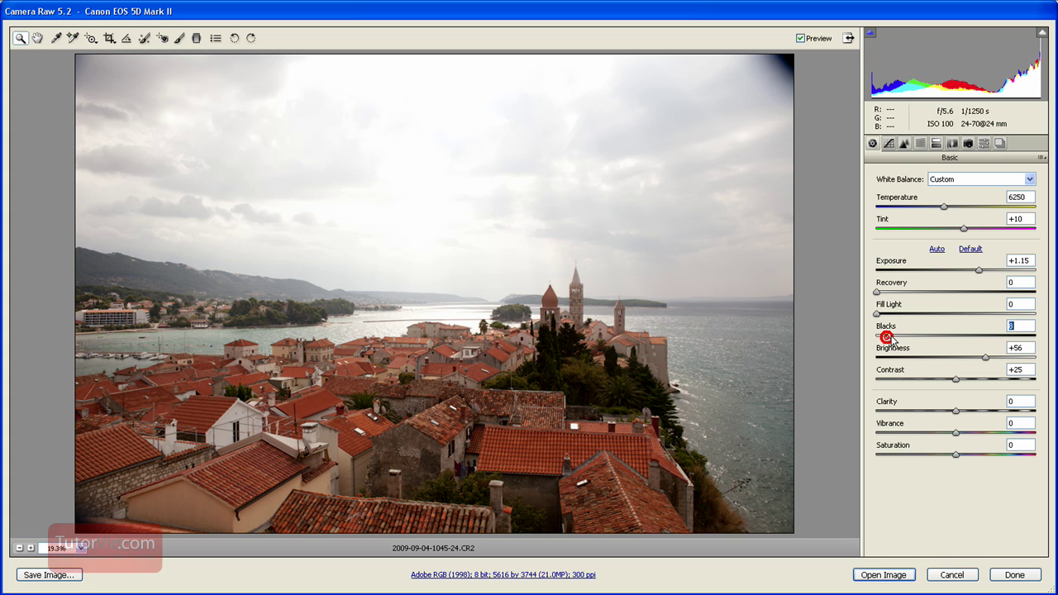
{"action": "left_click", "coordinate": [884, 575]}
Step: Develop the same raw photo as a dark blue version with temperature 4150, exposure -1.15, blacks 45 and brightness +89, and open it
{"action": "left_click", "coordinate": [931, 271]}
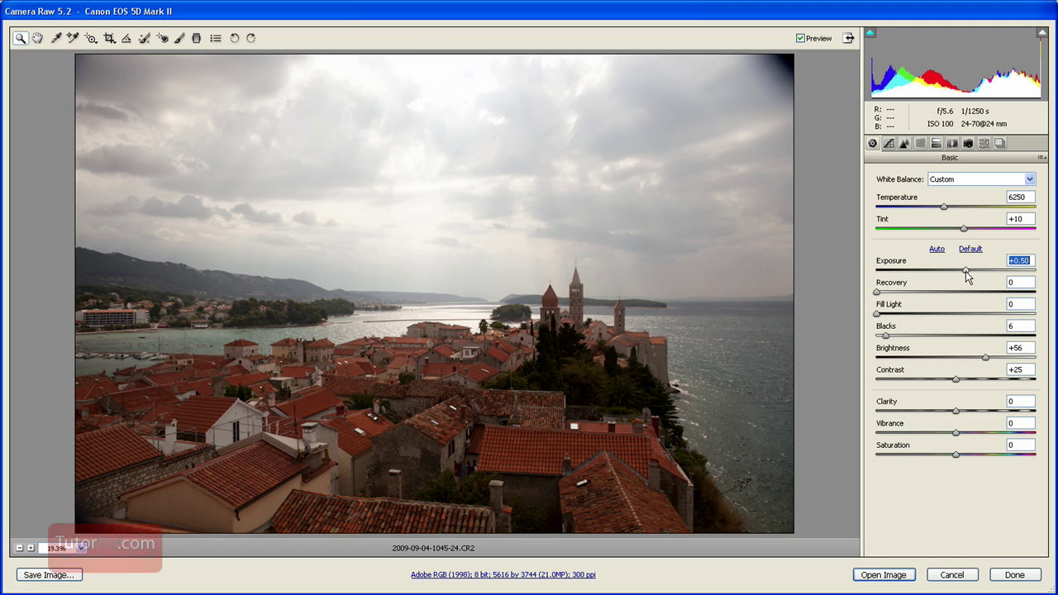
{"action": "left_click_drag", "start_coordinate": [966, 271], "coordinate": [929, 272]}
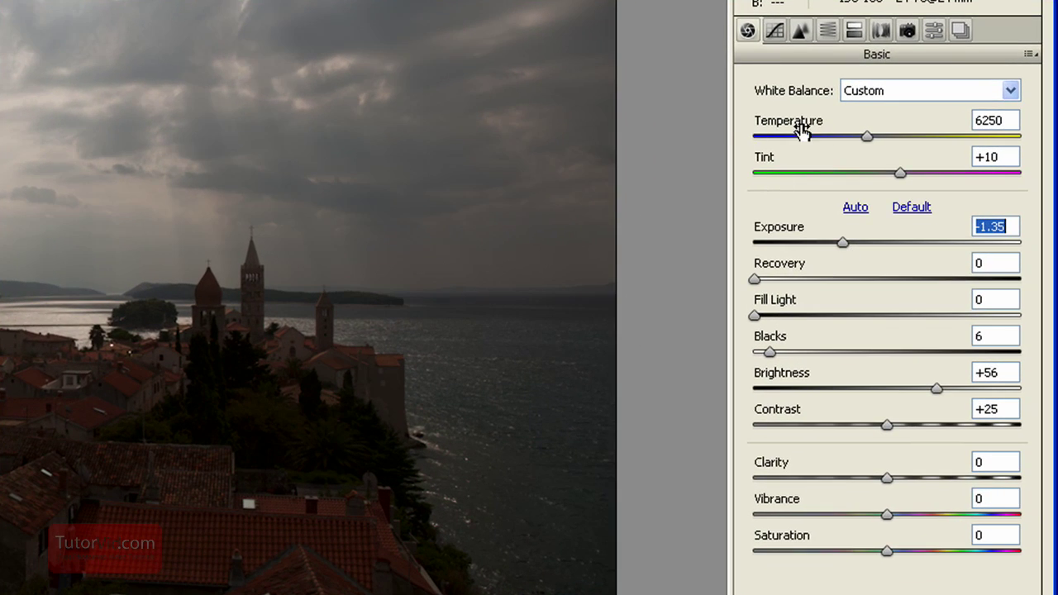
{"action": "left_click", "coordinate": [890, 189]}
{"action": "left_click_drag", "start_coordinate": [820, 138], "coordinate": [812, 138]}
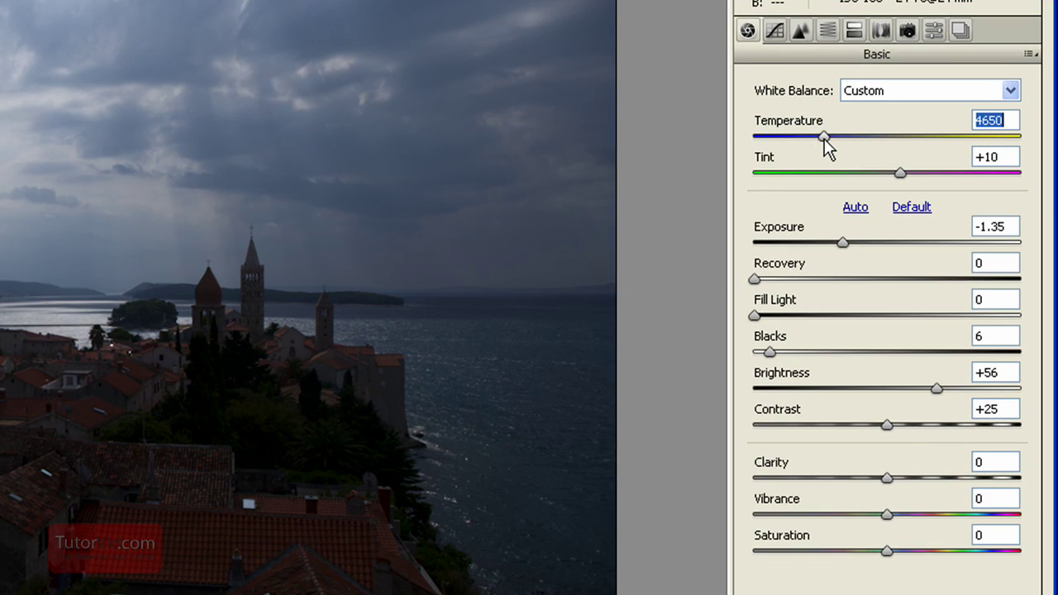
{"action": "left_click_drag", "start_coordinate": [769, 351], "coordinate": [813, 370]}
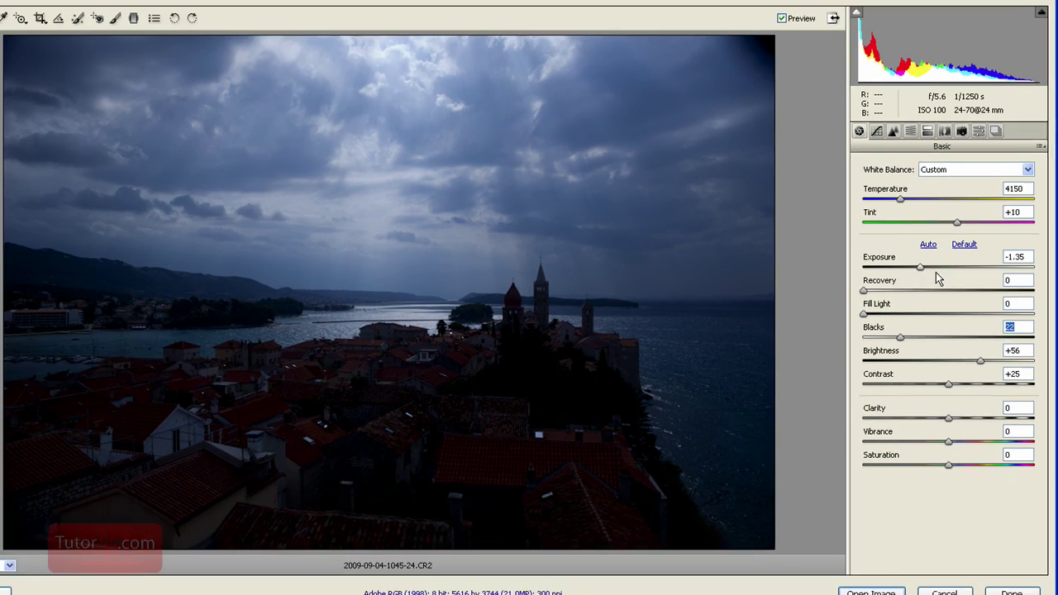
{"action": "left_click_drag", "start_coordinate": [937, 272], "coordinate": [933, 269]}
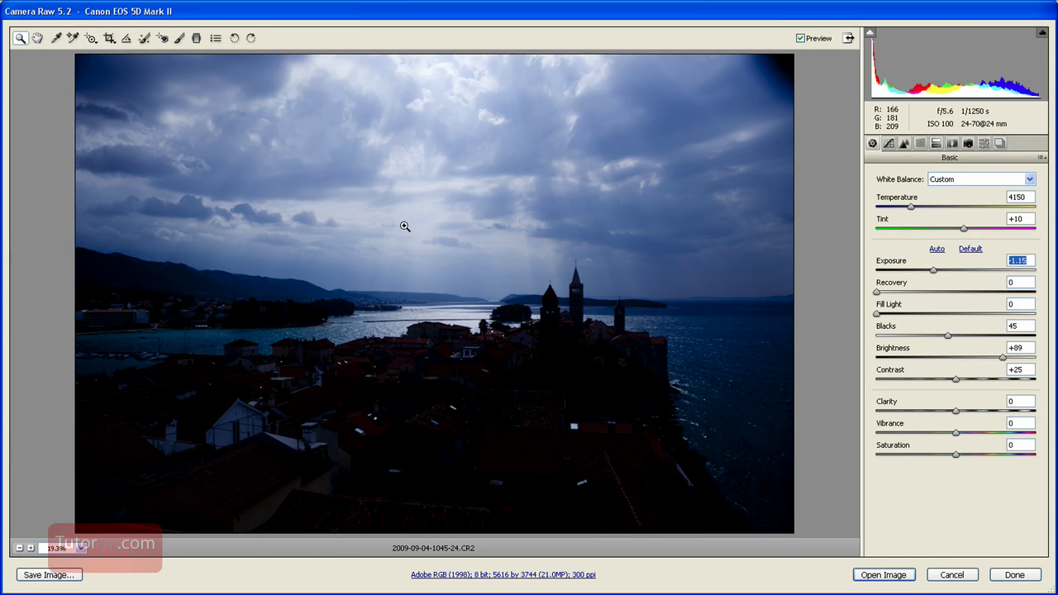
{"action": "left_click", "coordinate": [884, 575]}
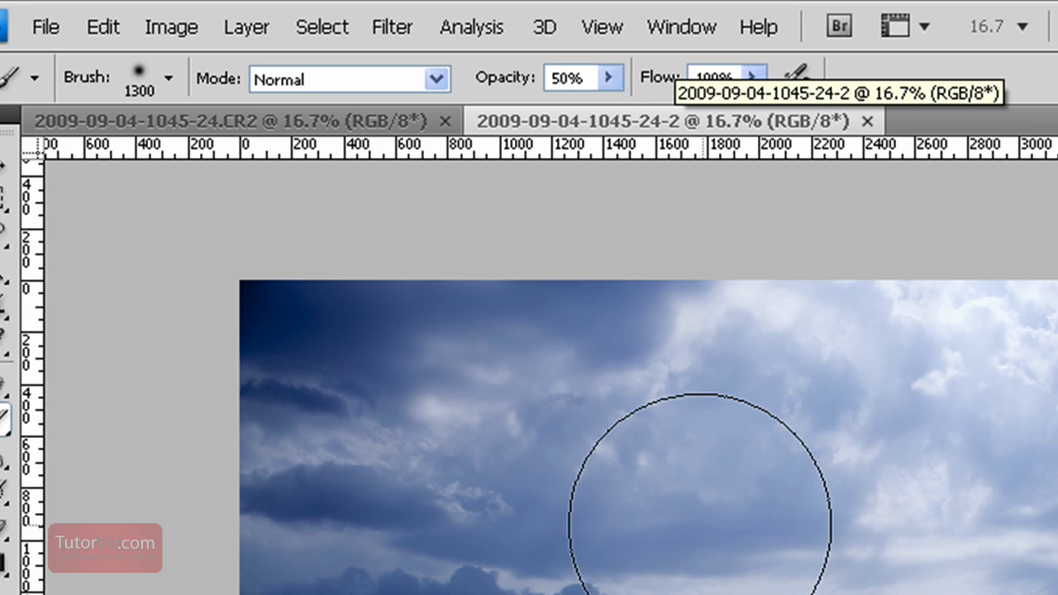
{"action": "left_click", "coordinate": [319, 28]}
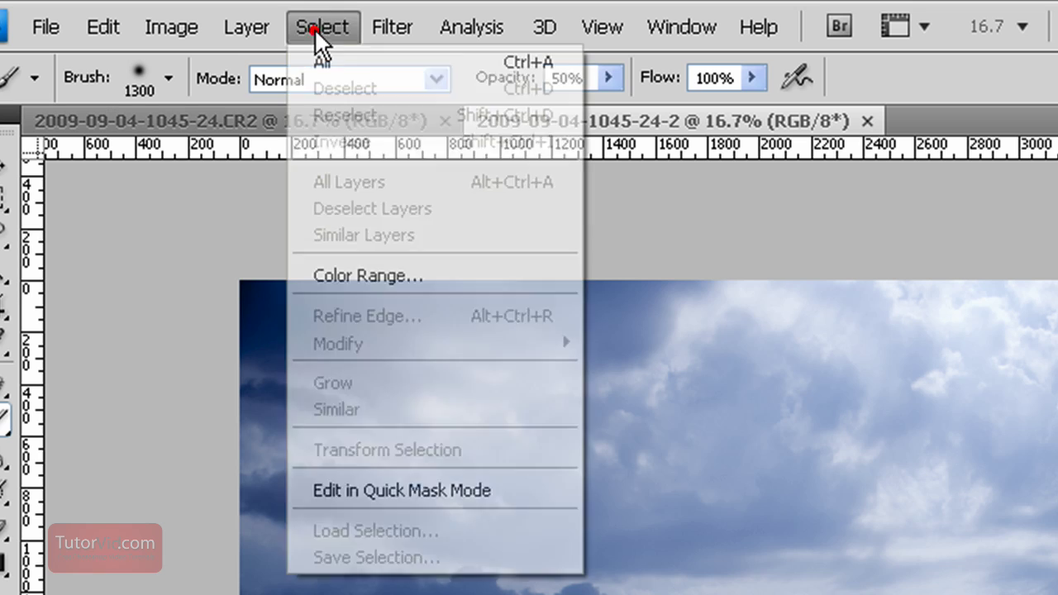
{"action": "left_click", "coordinate": [421, 66]}
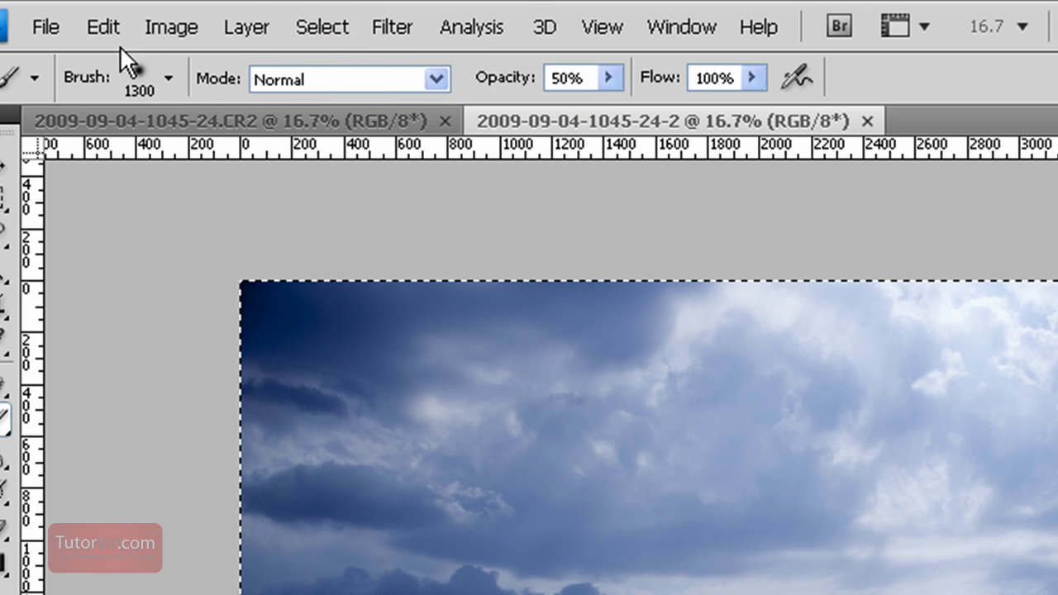
{"action": "left_click", "coordinate": [106, 27]}
{"action": "left_click", "coordinate": [196, 223]}
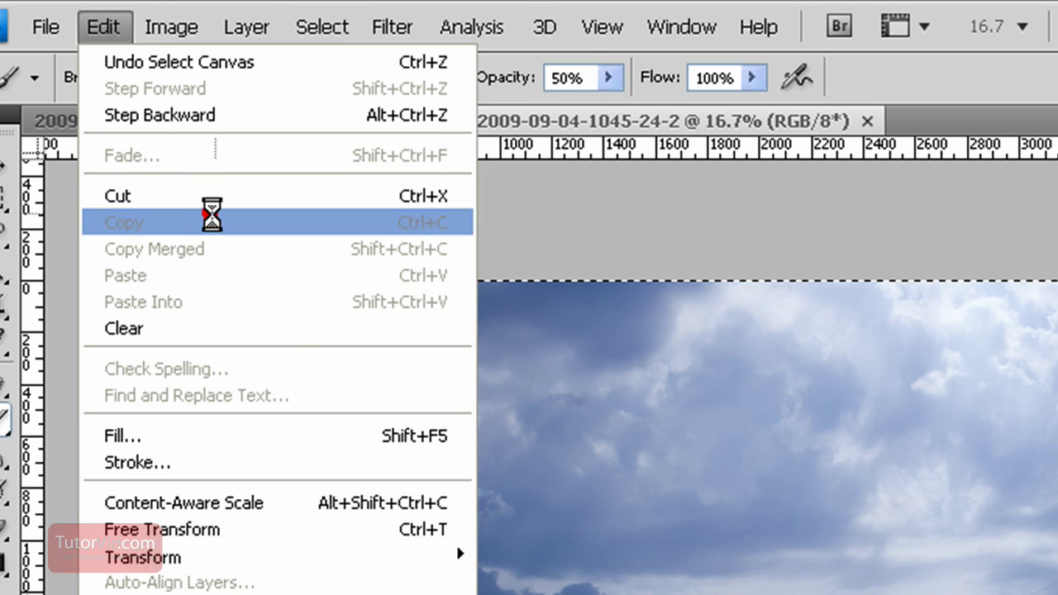
{"action": "left_click", "coordinate": [203, 120]}
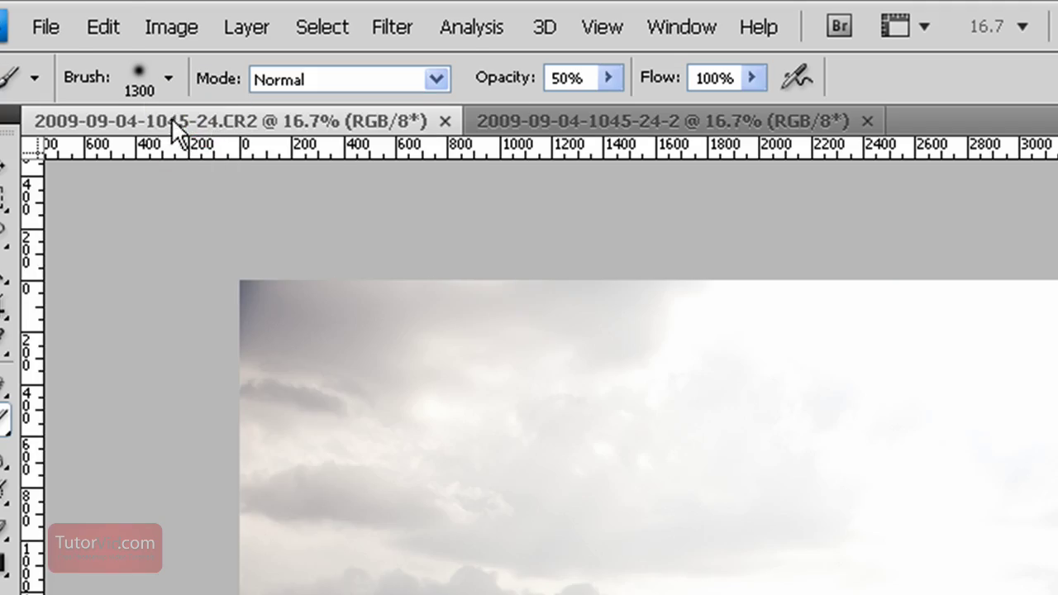
{"action": "left_click", "coordinate": [101, 29]}
{"action": "left_click", "coordinate": [240, 276]}
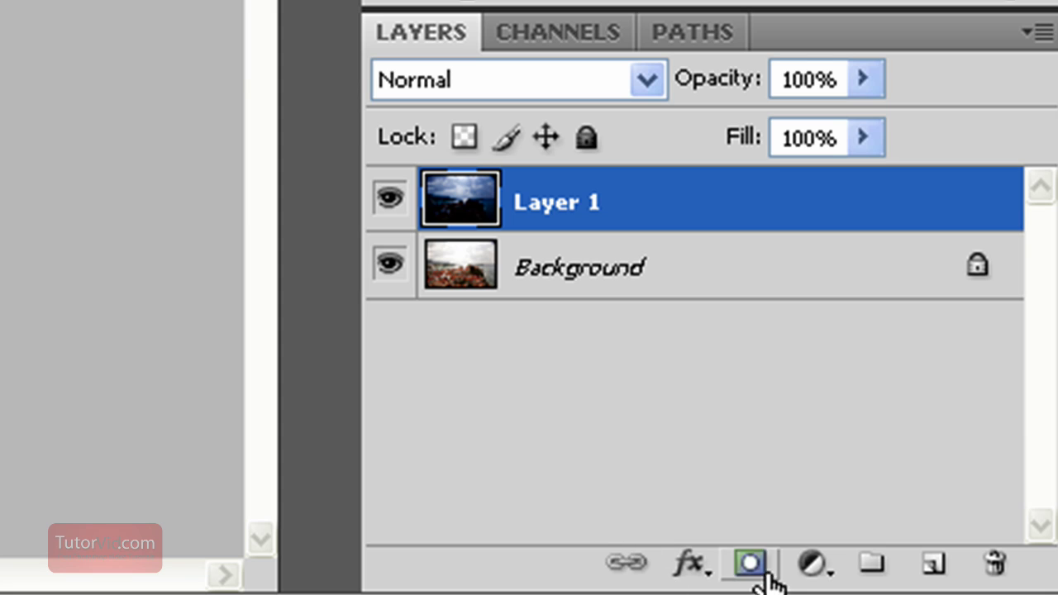
Step: Add a layer mask to the dark sky layer and choose the Gradient tool with default white foreground and black background colours
{"action": "left_click", "coordinate": [751, 565]}
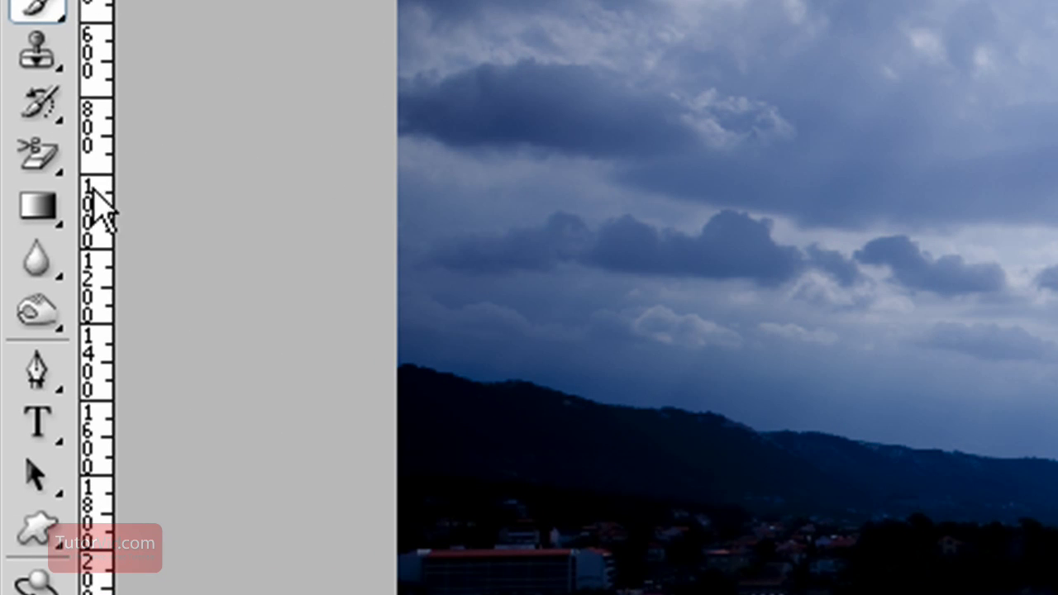
{"action": "left_click", "coordinate": [37, 210]}
{"action": "left_click", "coordinate": [35, 212]}
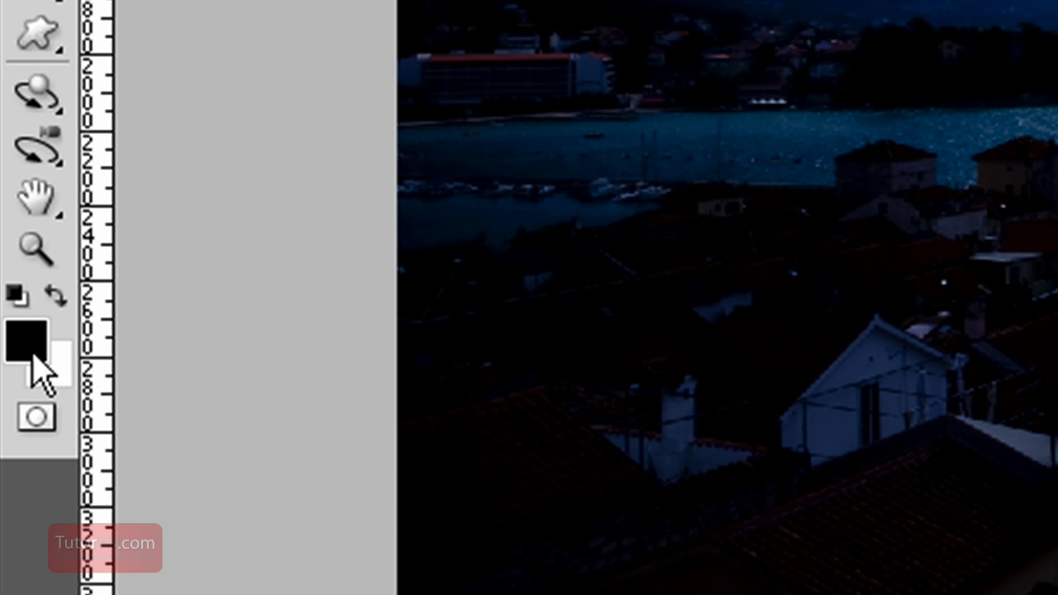
{"action": "key", "text": "x"}
{"action": "left_click", "coordinate": [19, 286]}
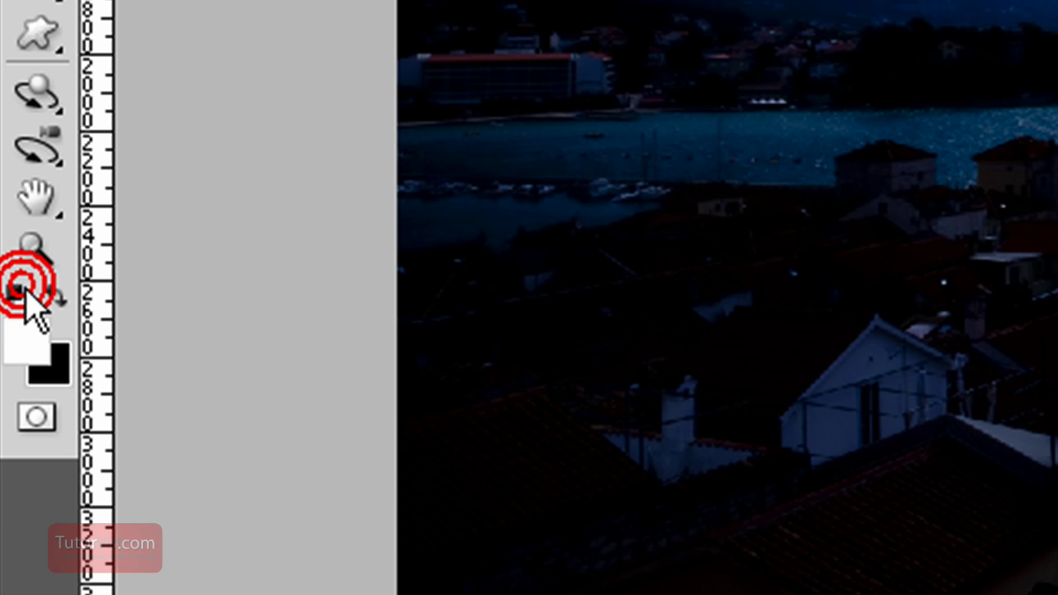
{"action": "left_click", "coordinate": [13, 295]}
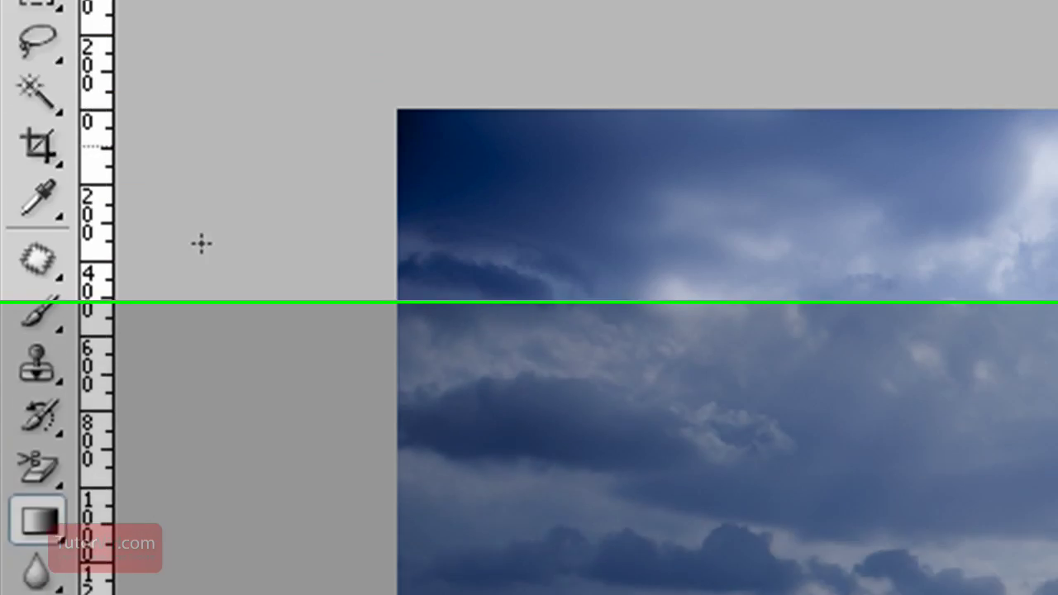
Step: Apply a linear foreground-to-background gradient to the mask, running from the middle of the sky down to the rooftops below the horizon
{"action": "left_click", "coordinate": [322, 111]}
{"action": "left_click", "coordinate": [83, 214]}
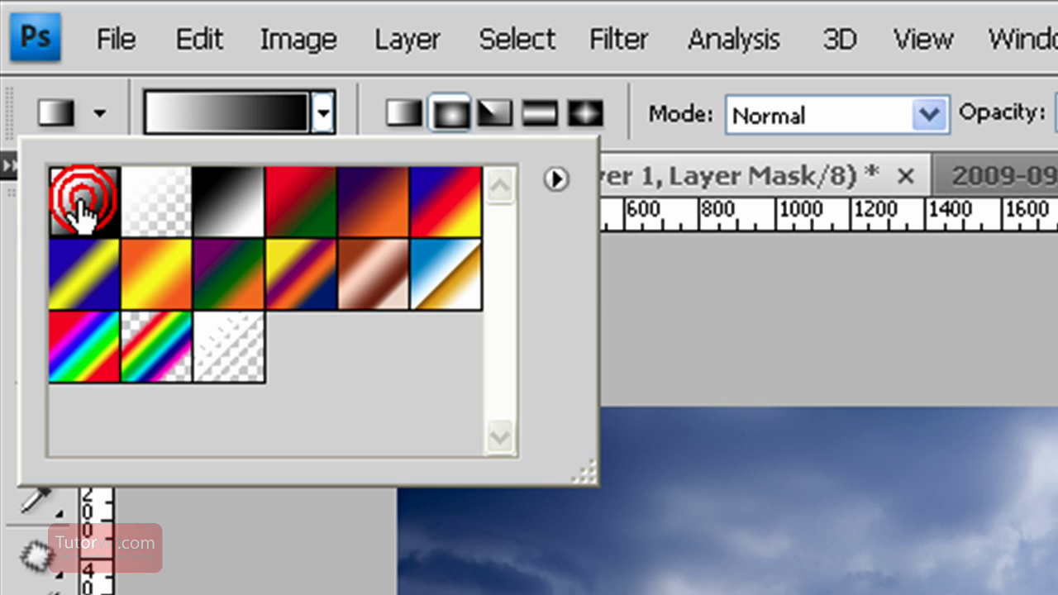
{"action": "left_click", "coordinate": [85, 203]}
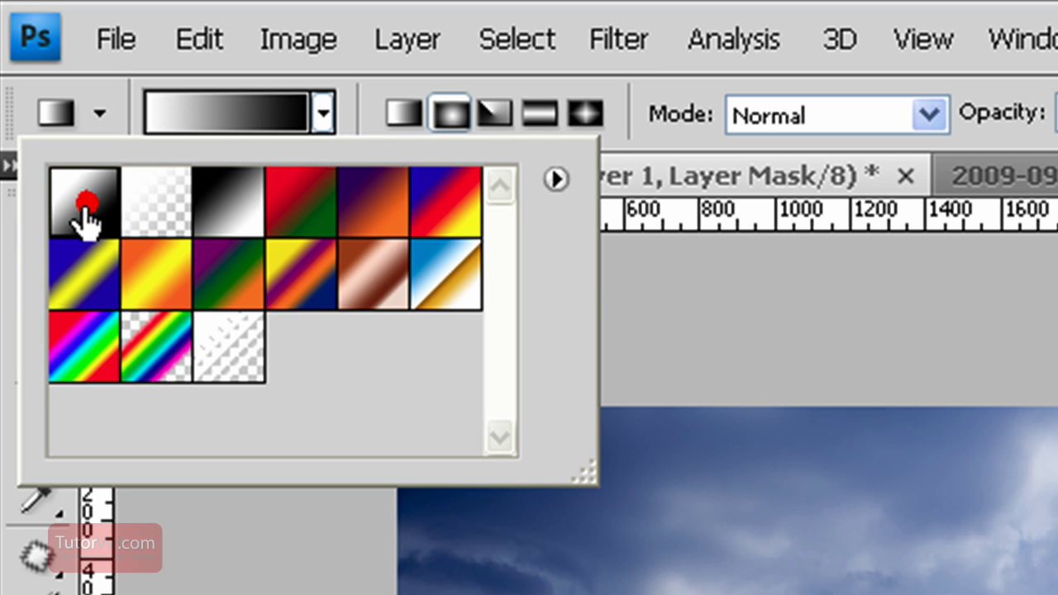
{"action": "left_click", "coordinate": [394, 112]}
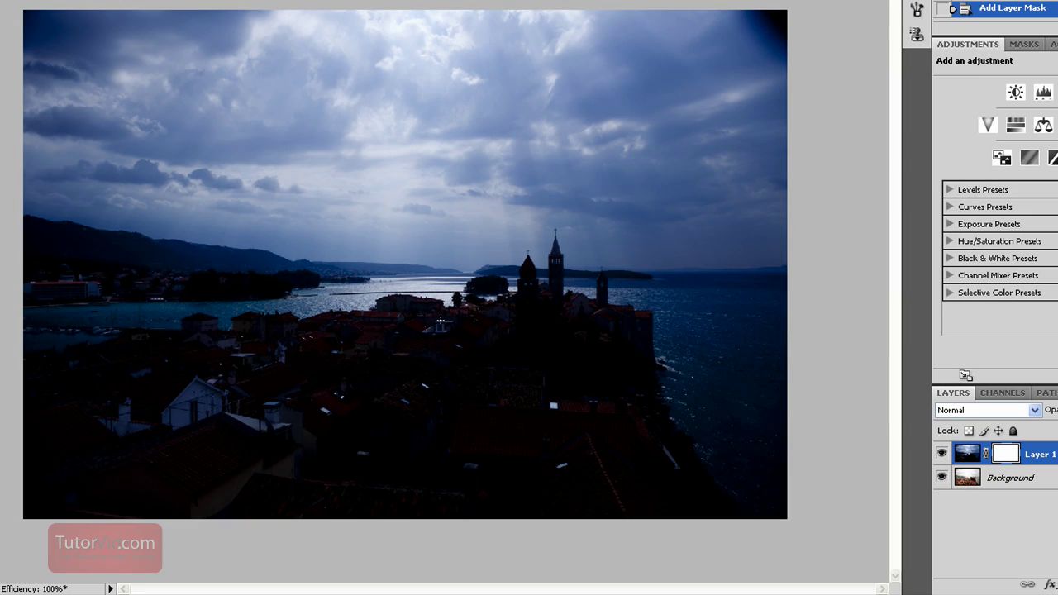
{"action": "left_click_drag", "start_coordinate": [432, 308], "coordinate": [415, 374]}
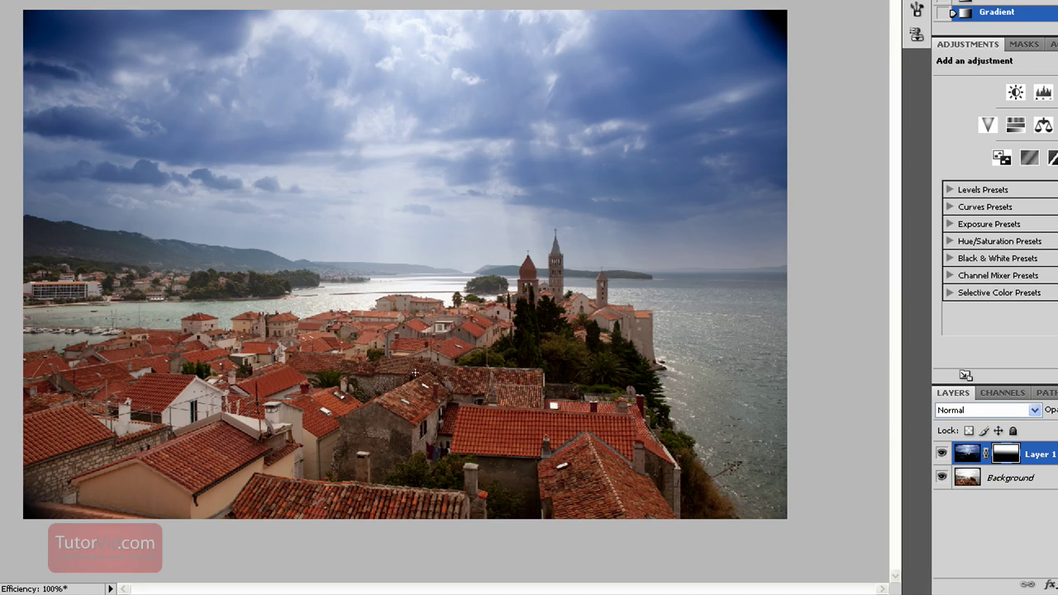
{"action": "left_click_drag", "start_coordinate": [407, 161], "coordinate": [416, 346]}
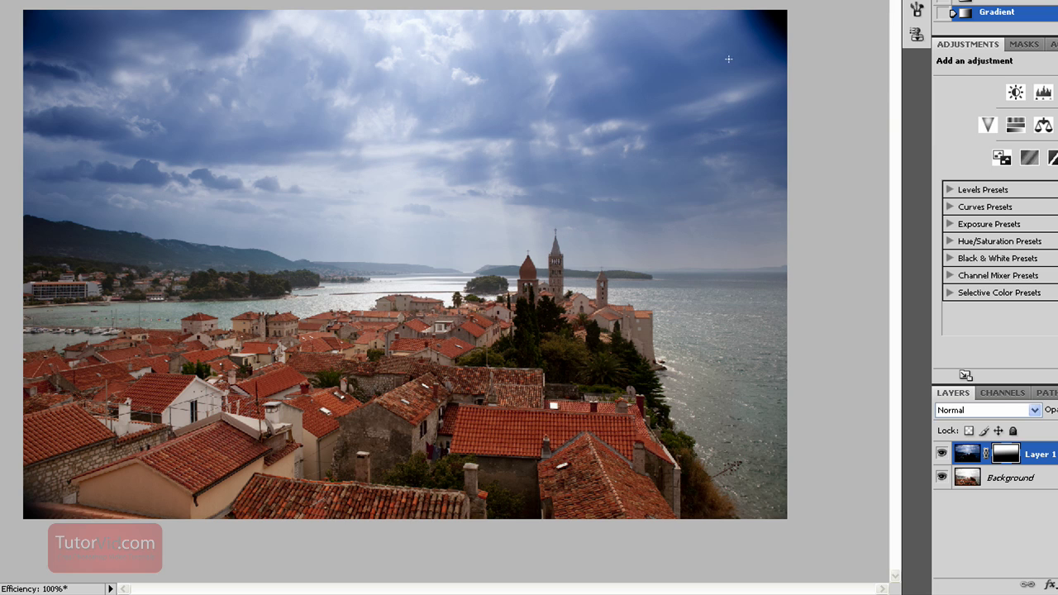
Step: Cover the dark vignetted corner at the sky's upper right with nearby clouds, using an enlarged Clone Stamp brush
{"action": "key", "text": "]"}
{"action": "key", "text": "]"}
{"action": "key", "text": "]"}
{"action": "key", "text": "]"}
{"action": "left_click", "coordinate": [694, 58], "text": "alt"}
{"action": "mouse_move", "coordinate": [740, 15]}
{"action": "left_mouse_down"}
{"action": "mouse_move", "coordinate": [752, 10]}
{"action": "mouse_move", "coordinate": [740, 14]}
{"action": "left_mouse_up"}
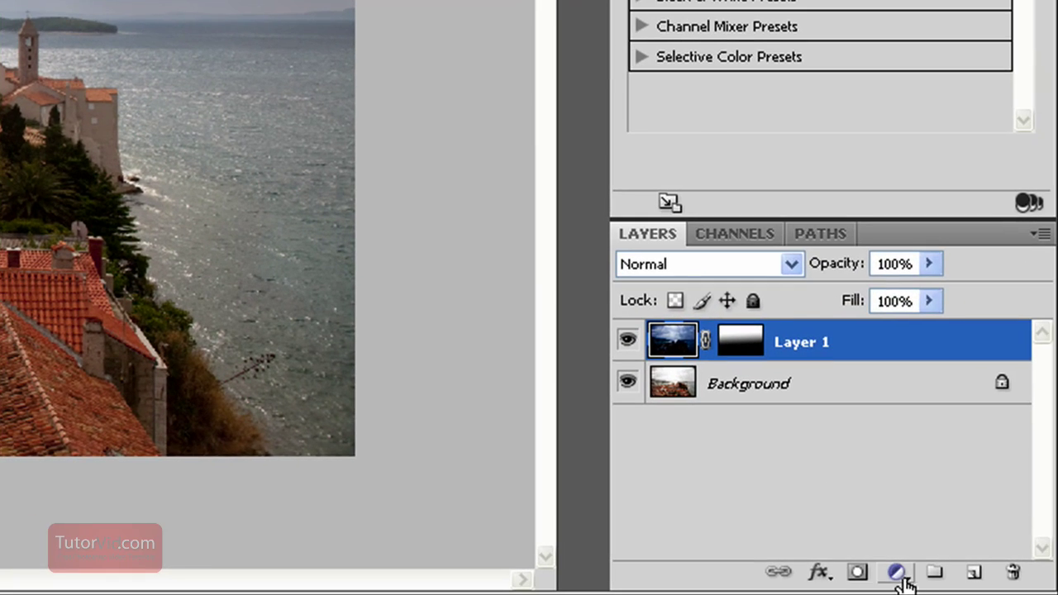
Step: Add a Curves adjustment above the dark sky layer with a midtone point at input 137, output 57, and clip it to that layer
{"action": "left_click", "coordinate": [898, 573]}
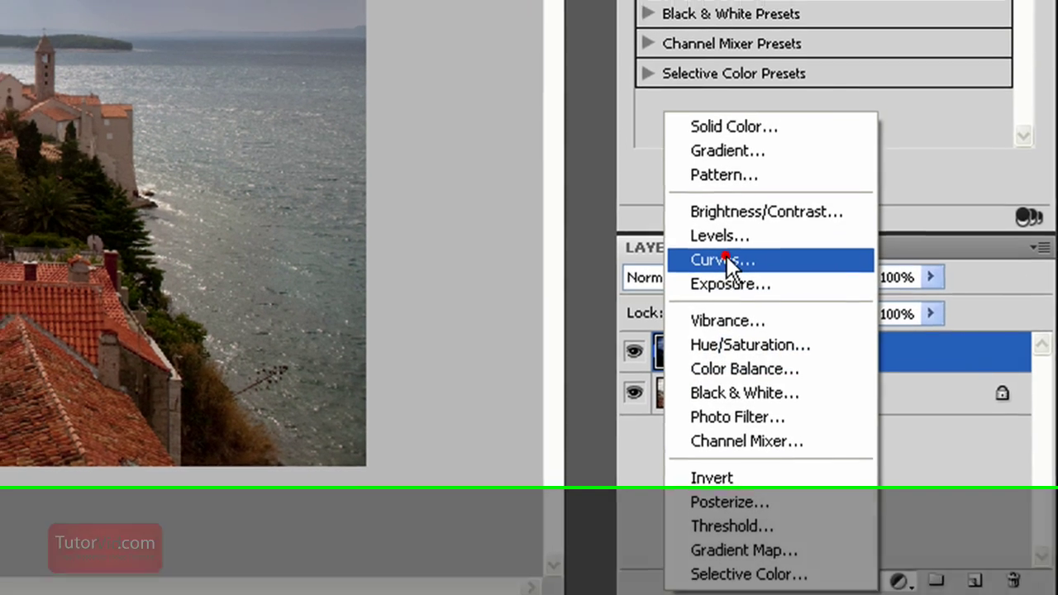
{"action": "left_click", "coordinate": [719, 248]}
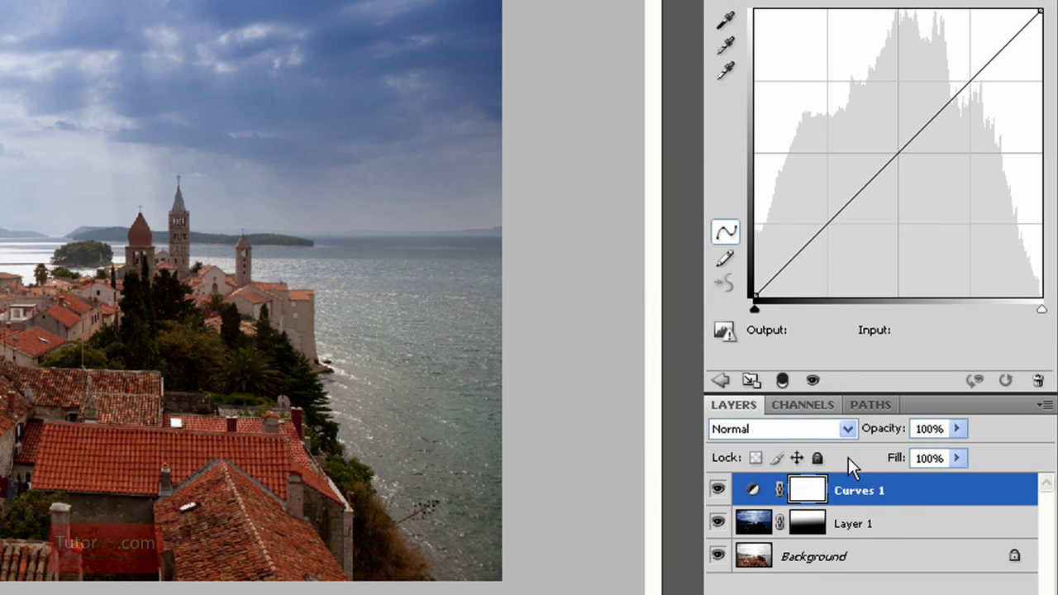
{"action": "left_click_drag", "start_coordinate": [876, 172], "coordinate": [904, 229]}
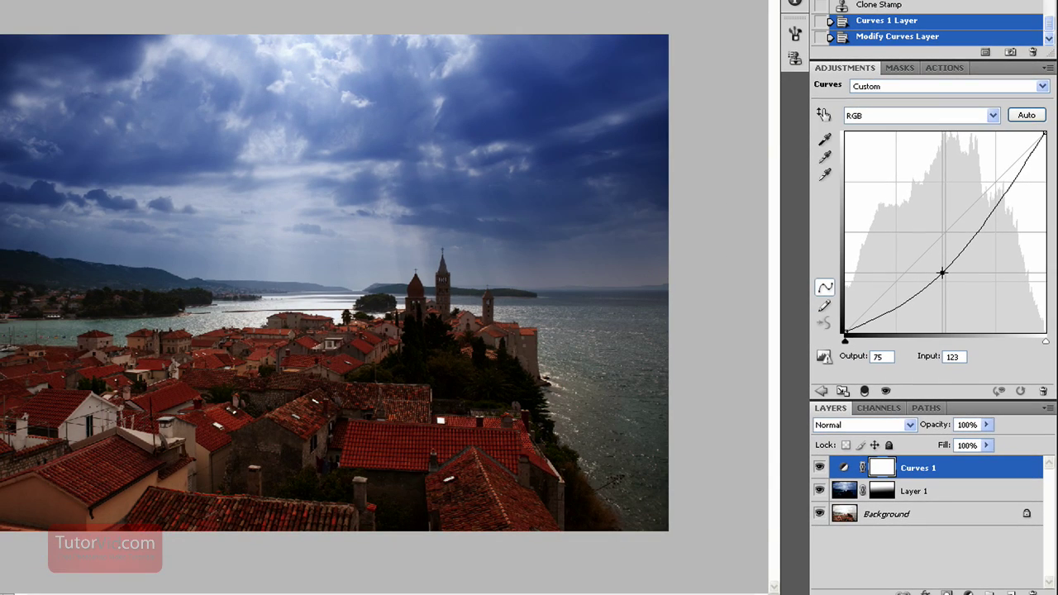
{"action": "left_click_drag", "start_coordinate": [942, 273], "coordinate": [952, 287]}
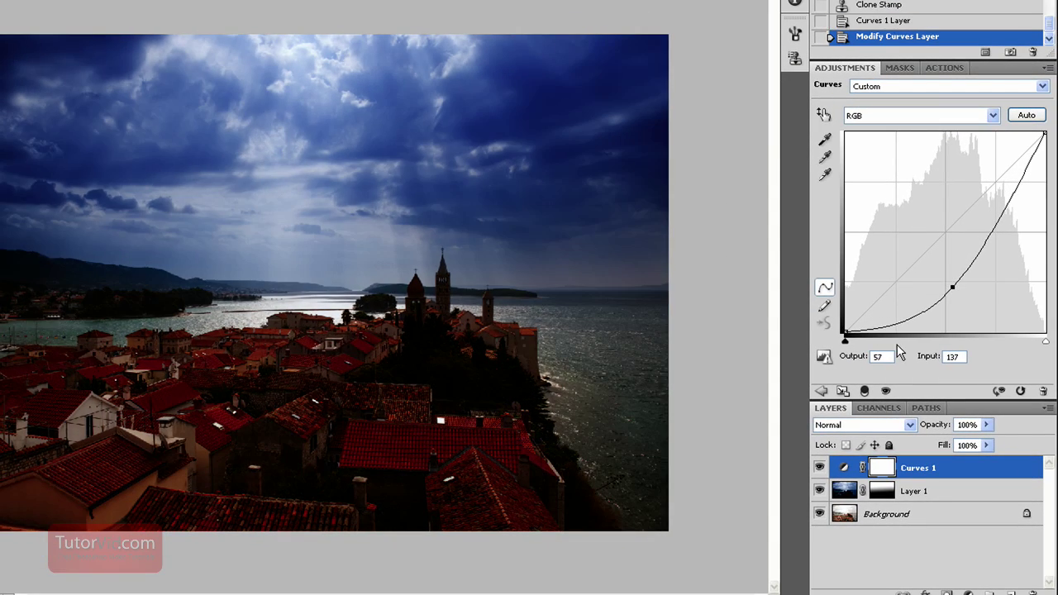
{"action": "left_click", "coordinate": [864, 391]}
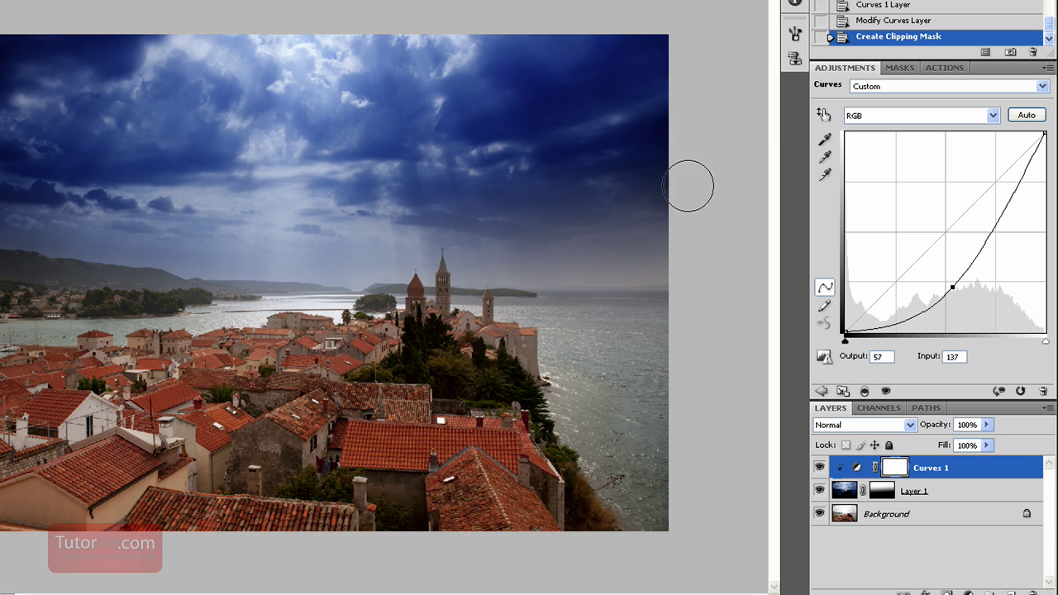
Step: Reshape the clipped sky curve by removing the old point, pulling the white point inward and placing a midtone point at input 114, output 76
{"action": "left_click_drag", "start_coordinate": [953, 288], "coordinate": [985, 71]}
{"action": "left_click_drag", "start_coordinate": [1046, 134], "coordinate": [1031, 134]}
{"action": "left_click_drag", "start_coordinate": [918, 254], "coordinate": [935, 272]}
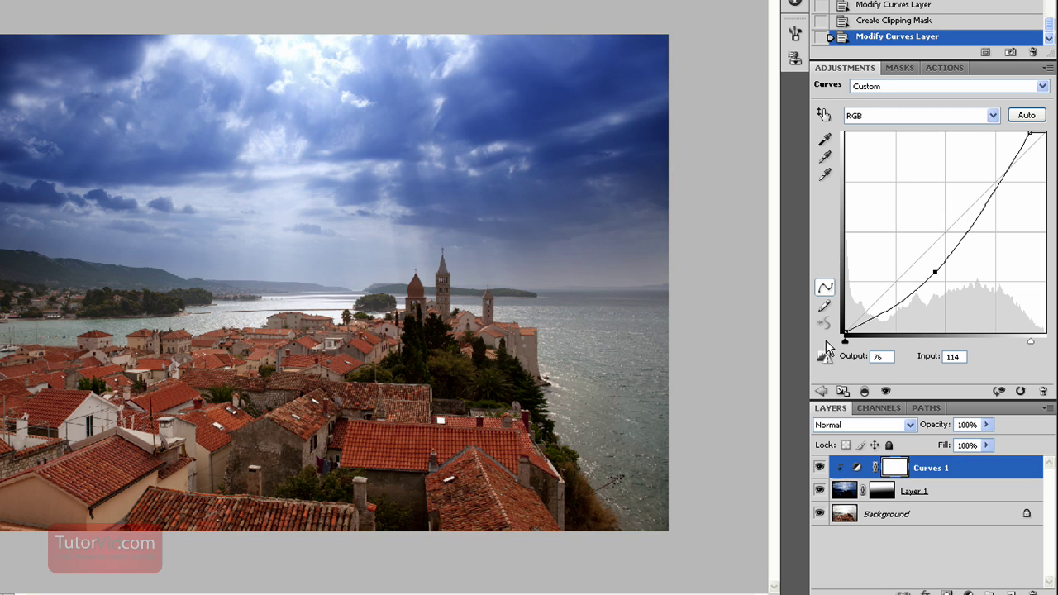
Step: Add a Curves adjustment above the Background layer and brighten the town with a point at input 80, output 96, and a raised highlight point
{"action": "left_click", "coordinate": [902, 512]}
{"action": "left_click", "coordinate": [965, 592]}
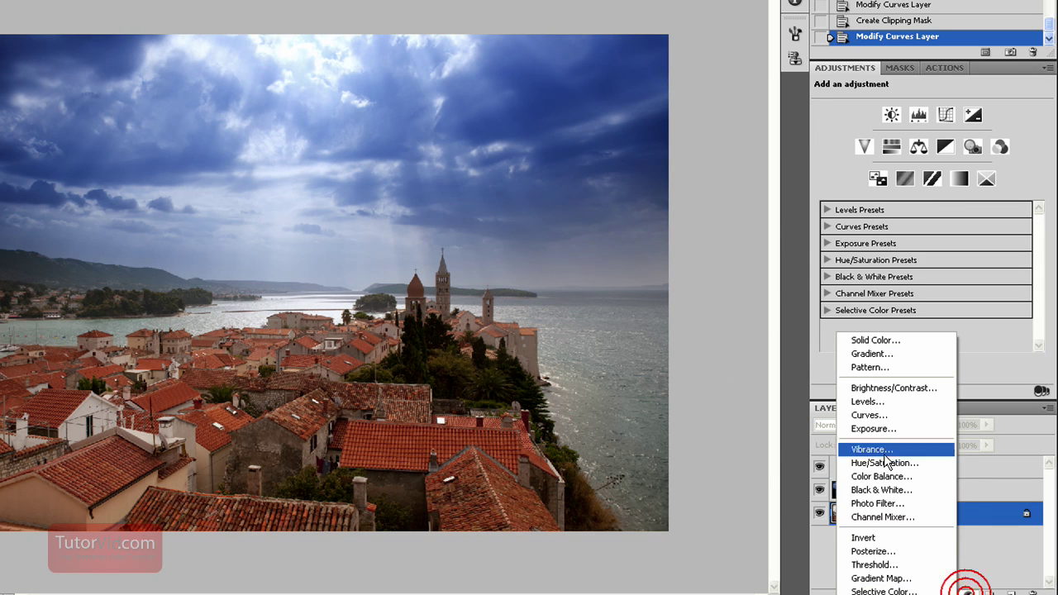
{"action": "left_click", "coordinate": [910, 418]}
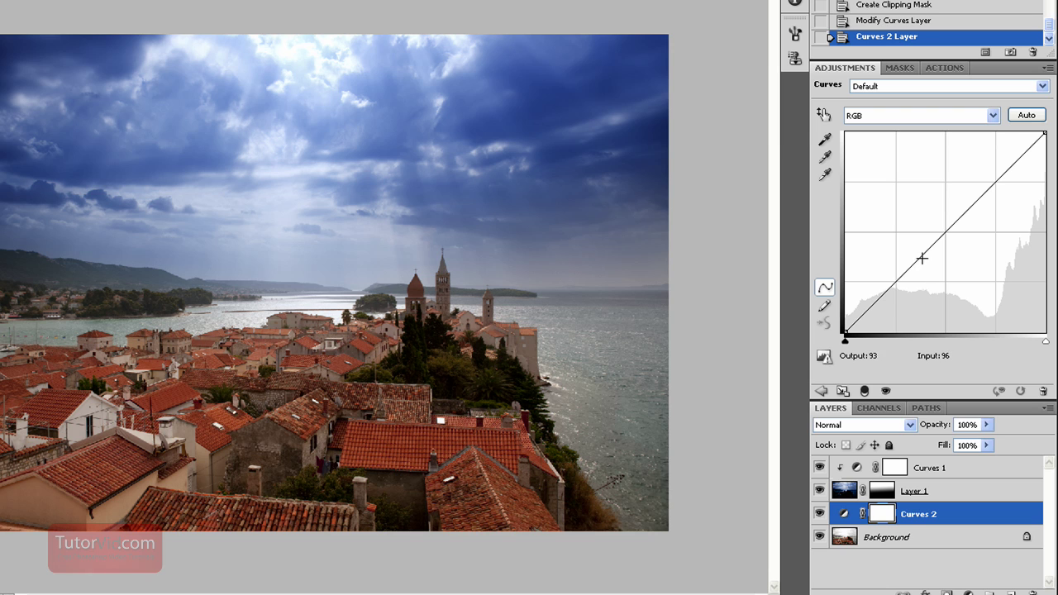
{"action": "left_click_drag", "start_coordinate": [922, 258], "coordinate": [927, 263]}
{"action": "left_click", "coordinate": [984, 197]}
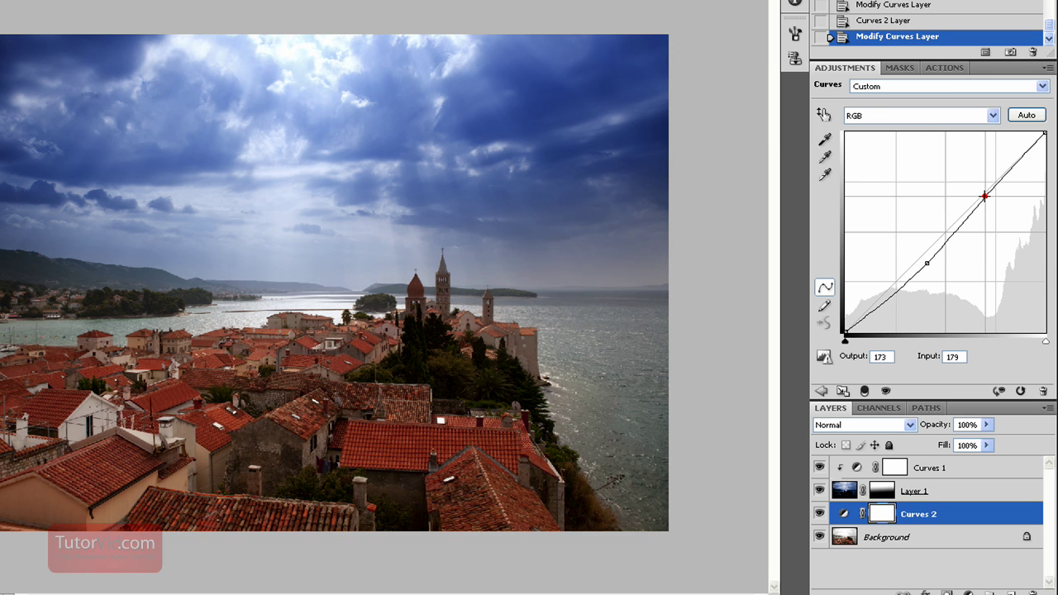
{"action": "left_click_drag", "start_coordinate": [984, 197], "coordinate": [979, 193]}
{"action": "left_click_drag", "start_coordinate": [926, 259], "coordinate": [907, 258]}
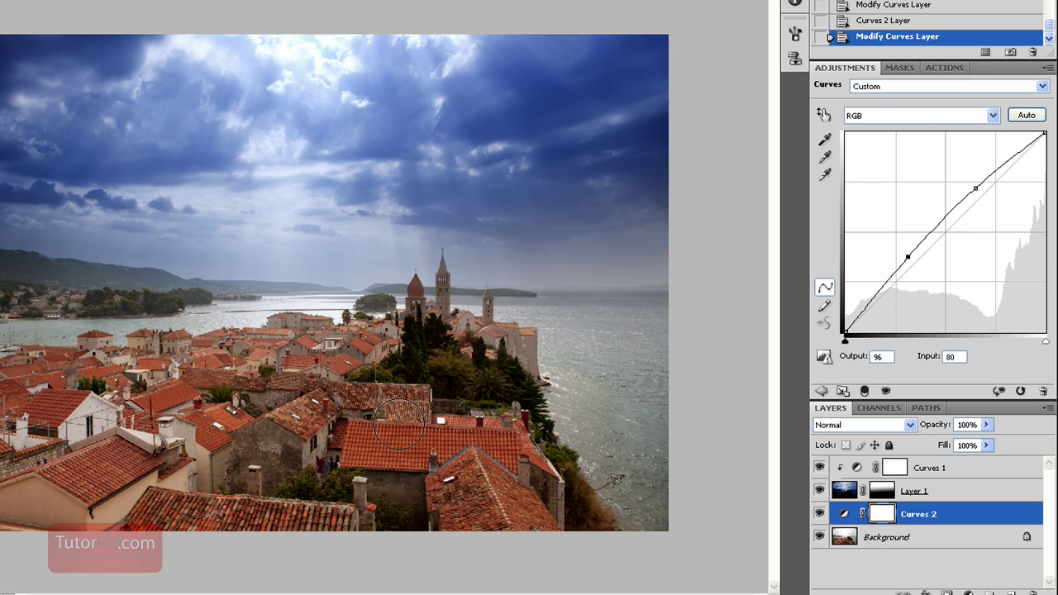
Step: Paint black with a smaller brush on Layer 1's mask over the tall bell tower and the domed tower to brighten them
{"action": "left_click", "coordinate": [950, 490]}
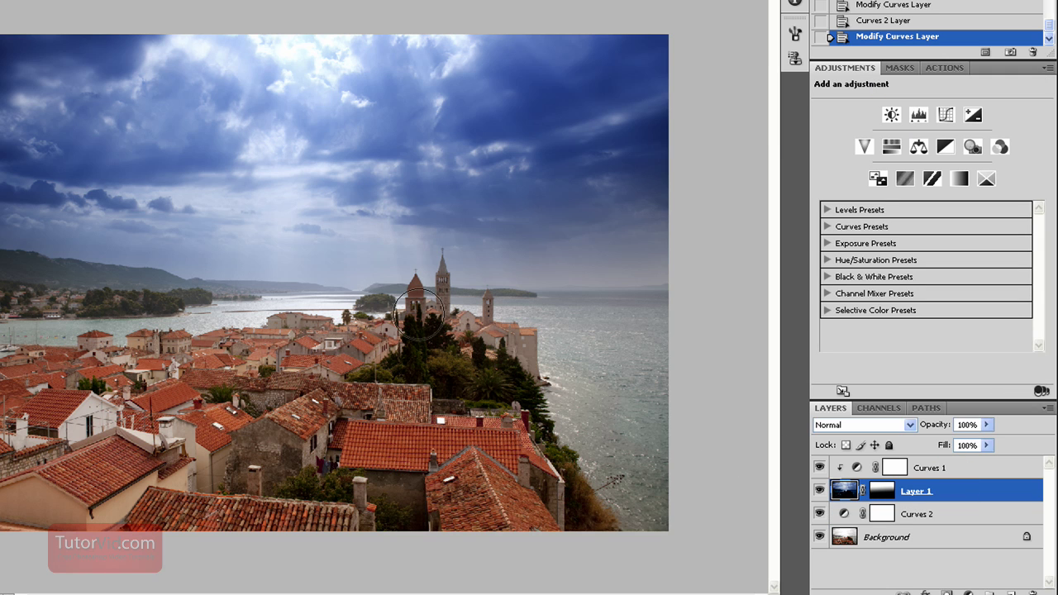
{"action": "key", "text": "ctrl+space"}
{"action": "left_click_drag", "start_coordinate": [356, 227], "coordinate": [563, 363]}
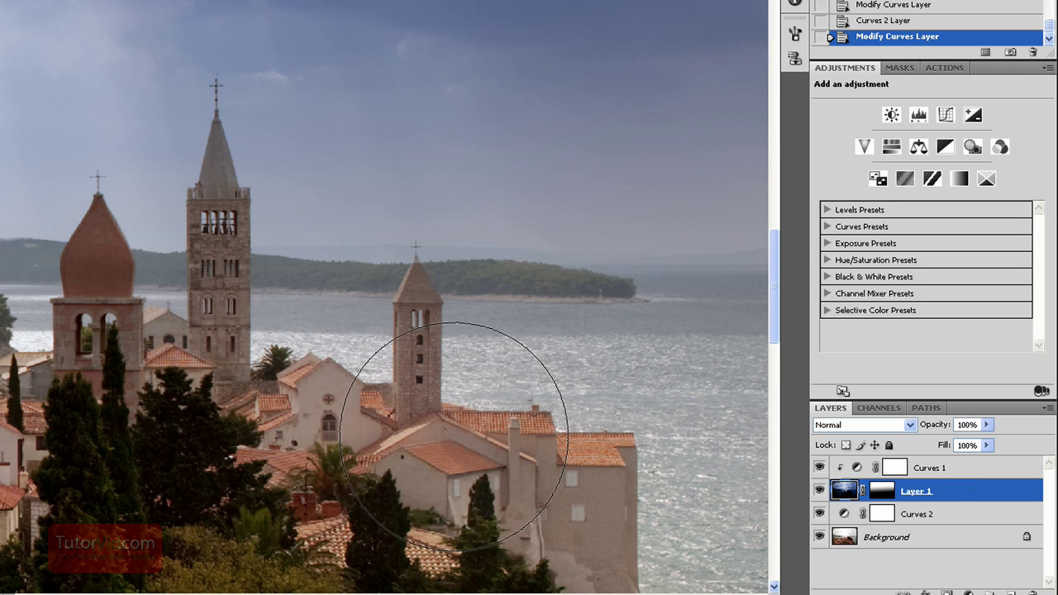
{"action": "key", "text": "bracketleft"}
{"action": "key", "text": "bracketleft"}
{"action": "key", "text": "bracketleft"}
{"action": "key", "text": "bracketleft"}
{"action": "key", "text": "bracketleft"}
{"action": "key", "text": "bracketleft"}
{"action": "key", "text": "bracketleft"}
{"action": "key", "text": "bracketleft"}
{"action": "key", "text": "bracketleft"}
{"action": "key", "text": "bracketleft"}
{"action": "key", "text": "bracketleft"}
{"action": "key", "text": "bracketleft"}
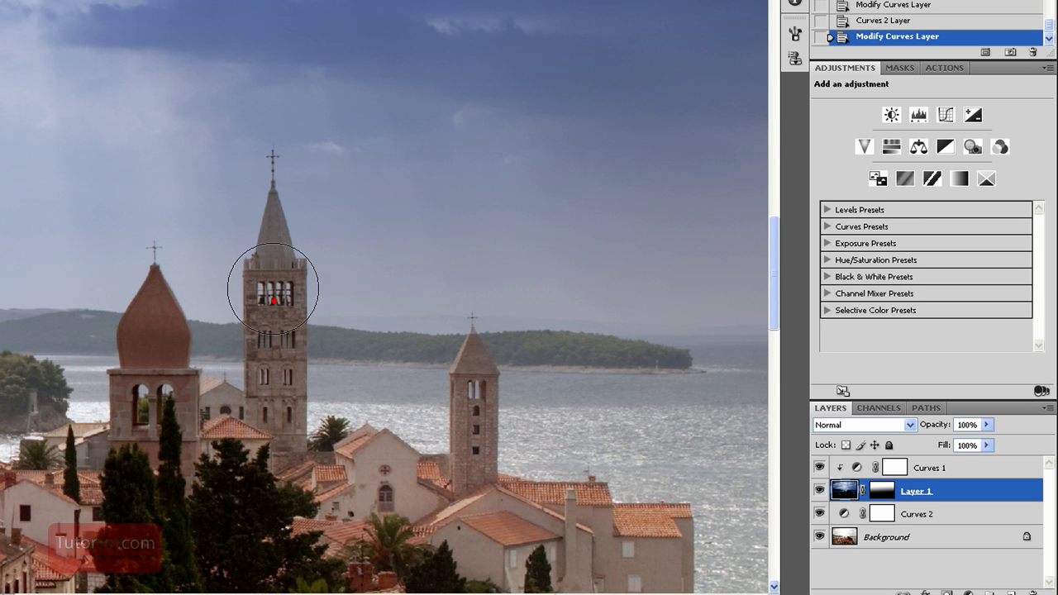
{"action": "mouse_move", "coordinate": [274, 285]}
{"action": "left_mouse_down"}
{"action": "mouse_move", "coordinate": [276, 272]}
{"action": "mouse_move", "coordinate": [277, 393]}
{"action": "left_mouse_up"}
{"action": "mouse_move", "coordinate": [152, 340]}
{"action": "left_mouse_down"}
{"action": "mouse_move", "coordinate": [153, 399]}
{"action": "mouse_move", "coordinate": [163, 351]}
{"action": "mouse_move", "coordinate": [147, 298]}
{"action": "left_mouse_up"}
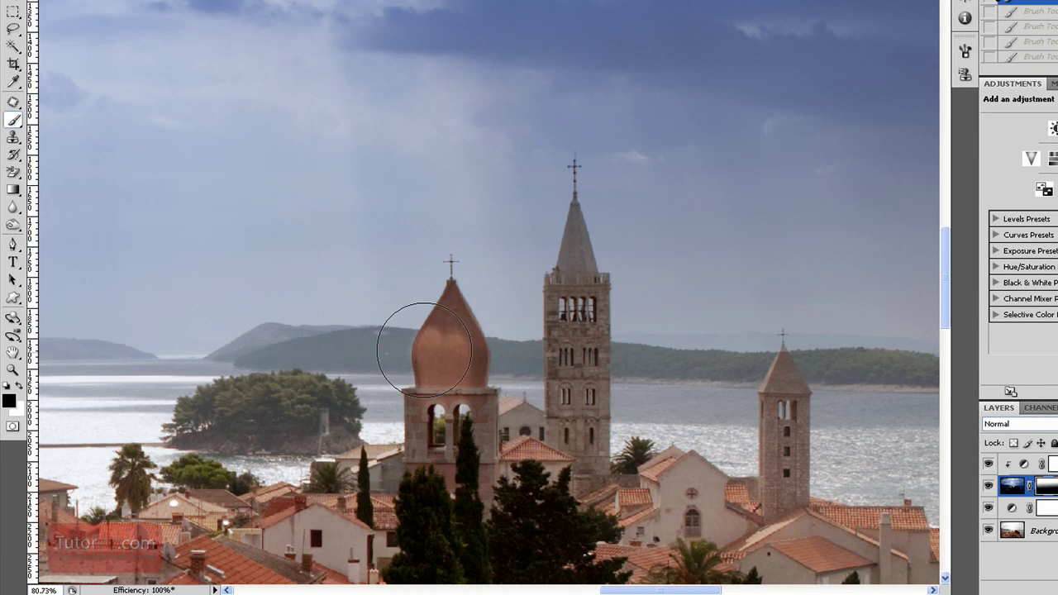
Step: Refine Layer 1's mask around the domed tower, painting black over the dome and white over the sky and sea beside it
{"action": "left_click", "coordinate": [449, 335]}
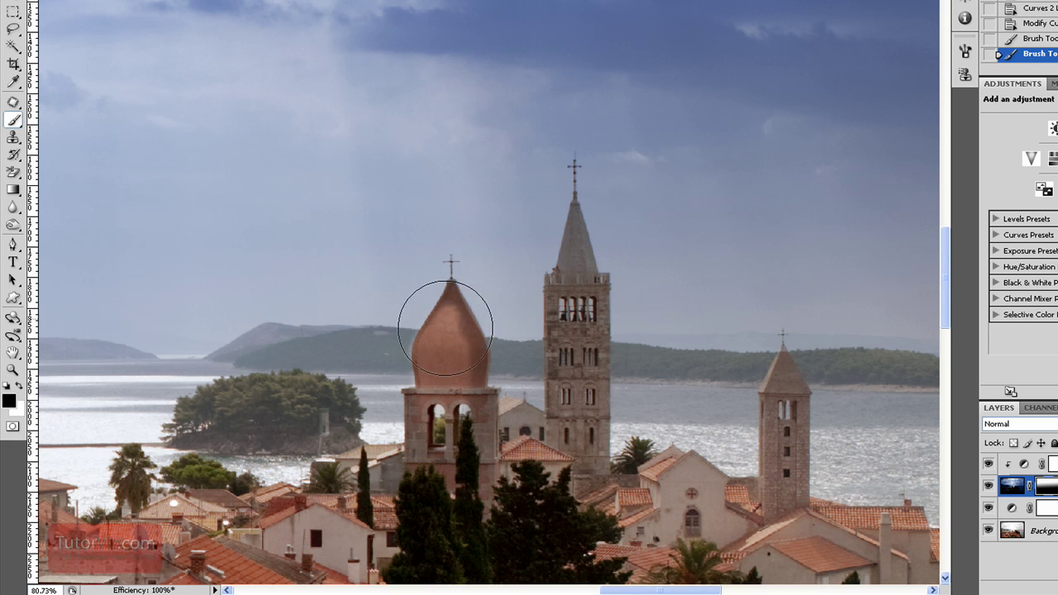
{"action": "left_click_drag", "start_coordinate": [460, 334], "coordinate": [467, 396]}
{"action": "key", "text": "x"}
{"action": "mouse_move", "coordinate": [390, 321]}
{"action": "left_mouse_down"}
{"action": "mouse_move", "coordinate": [405, 311]}
{"action": "mouse_move", "coordinate": [400, 357]}
{"action": "mouse_move", "coordinate": [397, 337]}
{"action": "left_mouse_up"}
{"action": "key", "text": "x"}
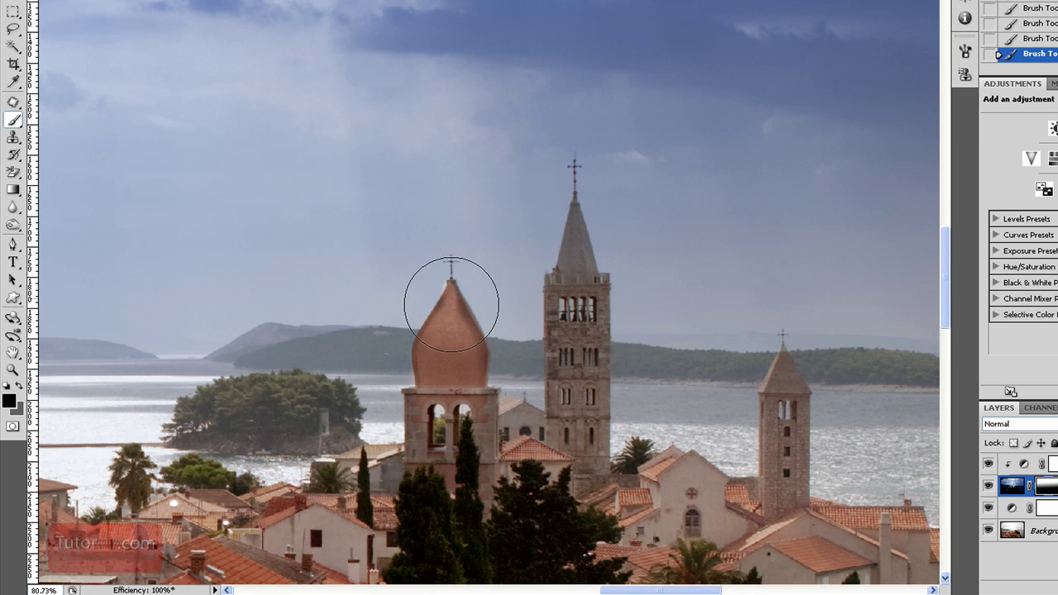
{"action": "left_click_drag", "start_coordinate": [451, 304], "coordinate": [459, 355]}
{"action": "key", "text": "x"}
{"action": "left_click_drag", "start_coordinate": [431, 272], "coordinate": [418, 279]}
{"action": "mouse_move", "coordinate": [503, 366]}
{"action": "left_mouse_down"}
{"action": "mouse_move", "coordinate": [527, 368]}
{"action": "mouse_move", "coordinate": [439, 389]}
{"action": "left_mouse_up"}
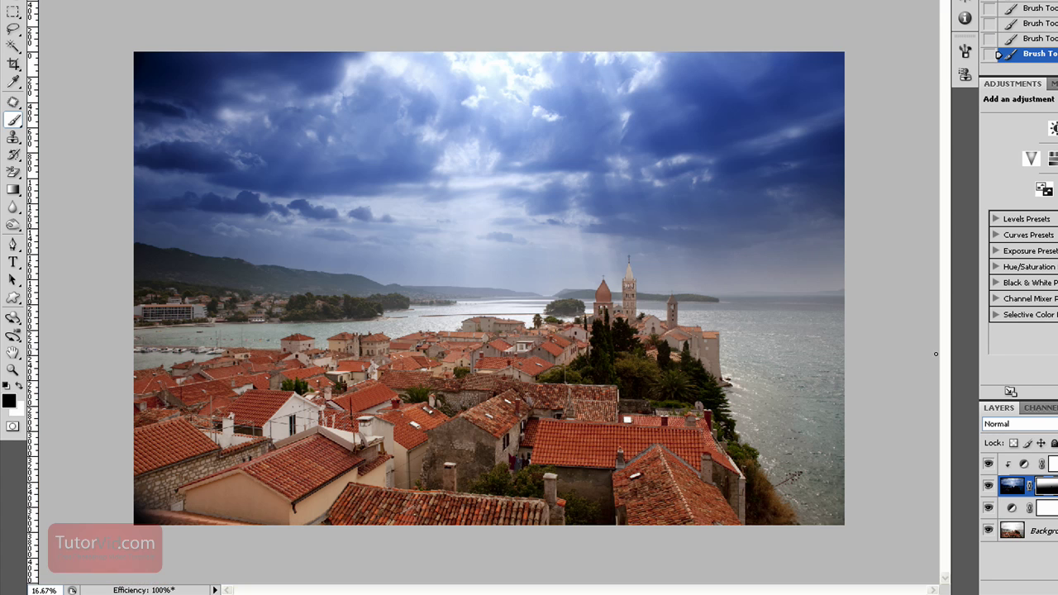
Step: Add a darkening Curves adjustment above Curves 1 and mask it with a radial gradient that protects the image centre
{"action": "left_click", "coordinate": [1004, 463]}
{"action": "left_click", "coordinate": [1024, 586]}
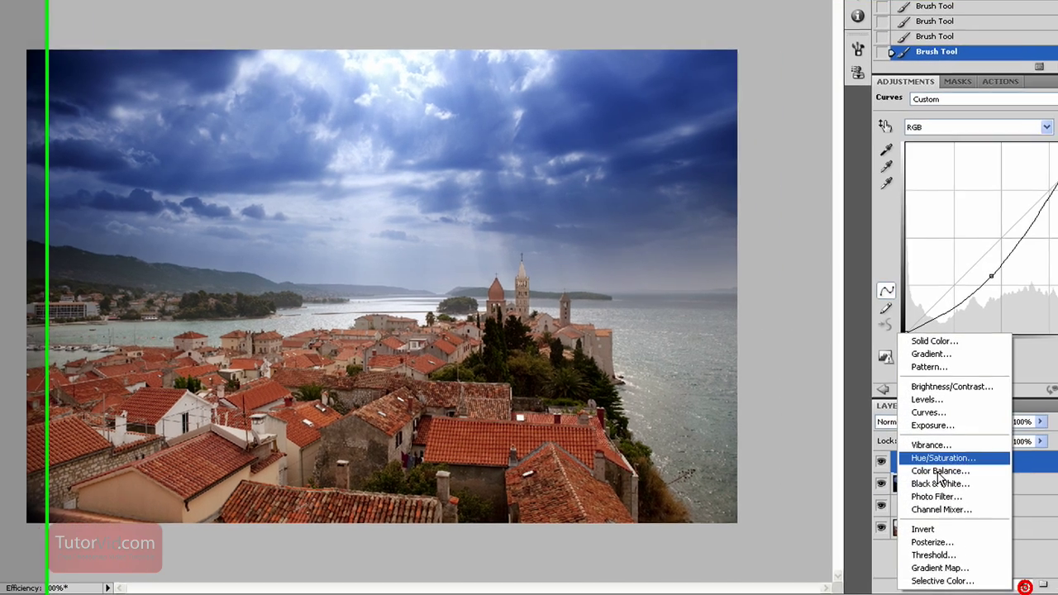
{"action": "left_click", "coordinate": [934, 413]}
{"action": "left_click_drag", "start_coordinate": [942, 247], "coordinate": [950, 271]}
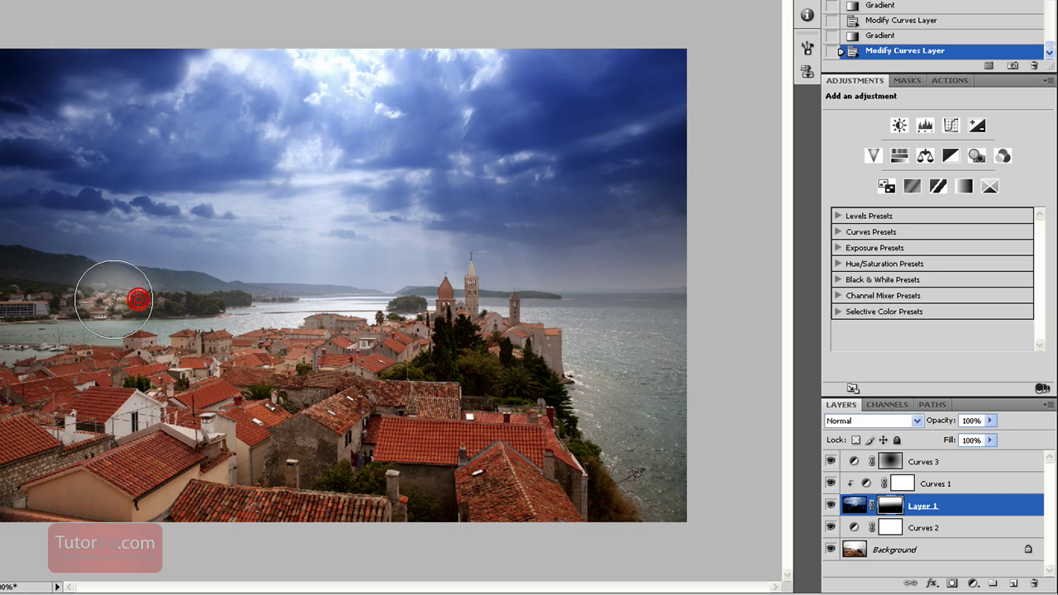
Step: Paint black on Layer 1's mask over the distant shoreline, its trees and its buildings to brighten them
{"action": "mouse_move", "coordinate": [121, 312]}
{"action": "left_mouse_down"}
{"action": "mouse_move", "coordinate": [262, 301]}
{"action": "mouse_move", "coordinate": [271, 287]}
{"action": "left_mouse_up"}
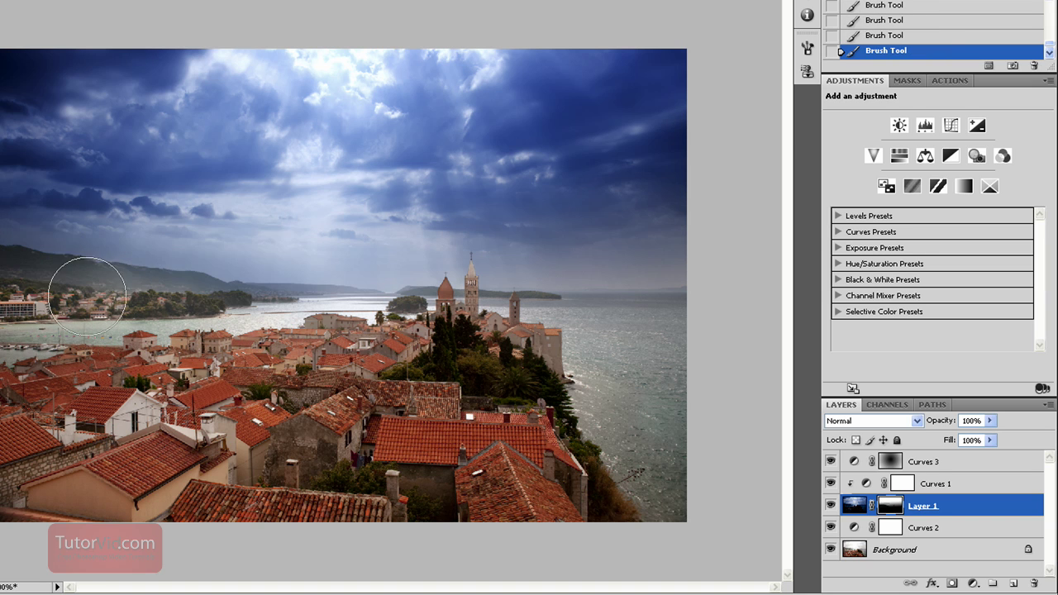
{"action": "left_click_drag", "start_coordinate": [83, 289], "coordinate": [27, 307]}
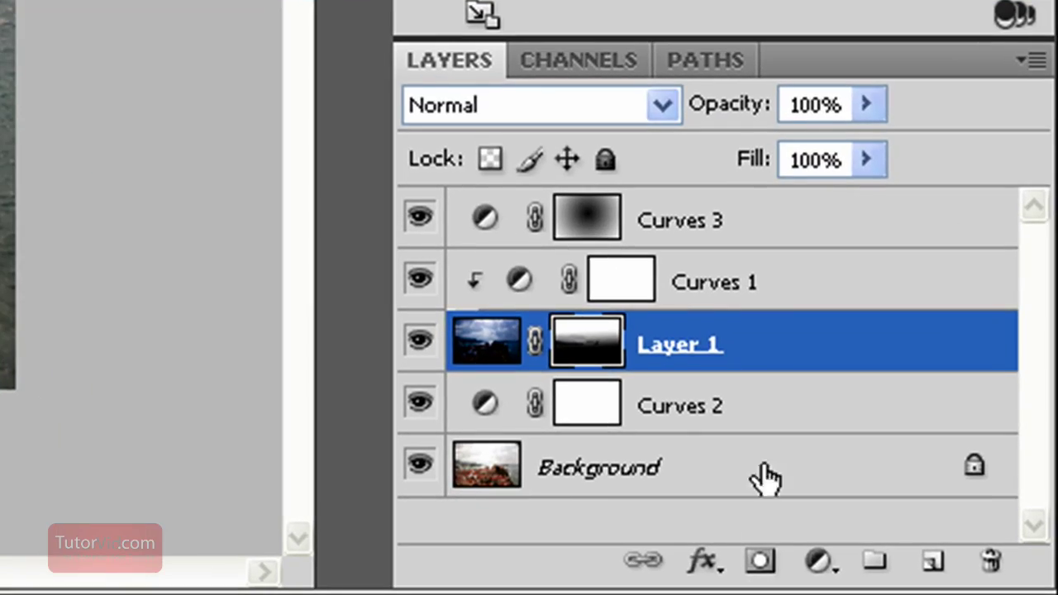
Step: Add a Curves adjustment above Background with a point at input 99, output 72, and a raised highlight point, then make its mask black
{"action": "left_click", "coordinate": [960, 544]}
{"action": "left_click", "coordinate": [818, 562]}
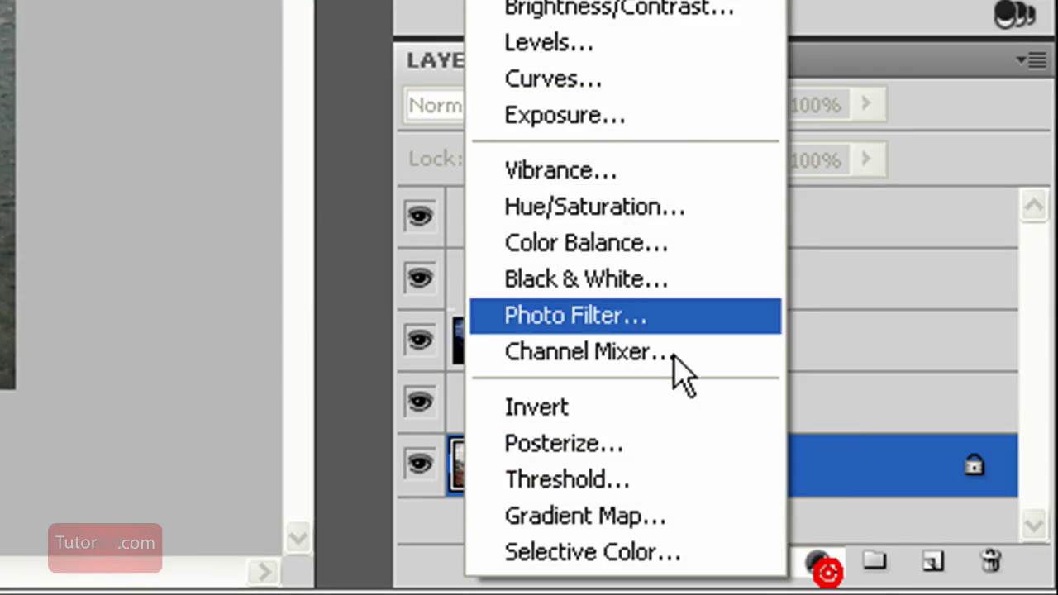
{"action": "left_click", "coordinate": [708, 106]}
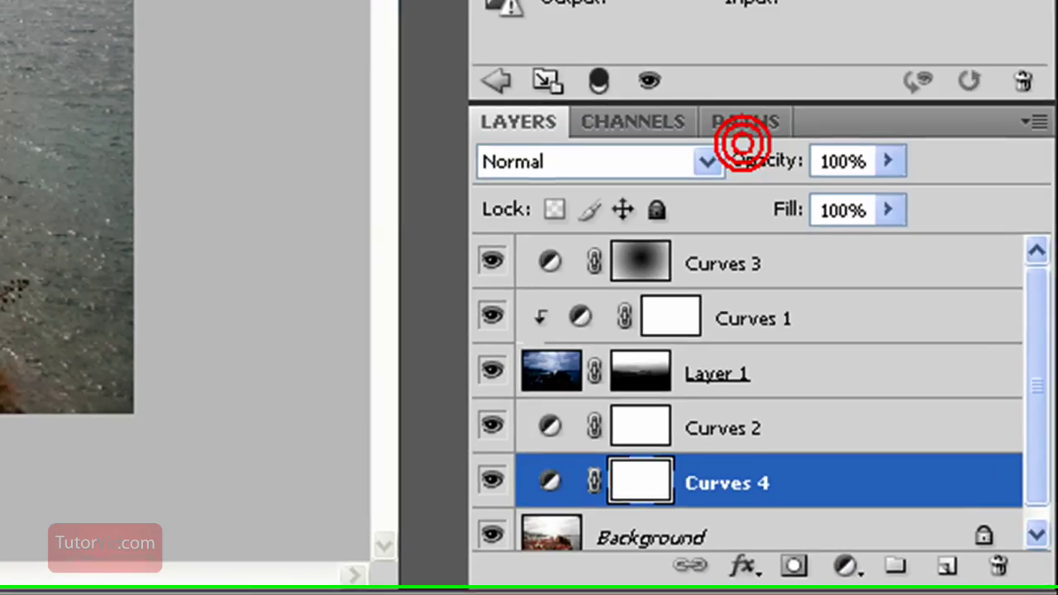
{"action": "left_click_drag", "start_coordinate": [914, 261], "coordinate": [923, 269]}
{"action": "left_click_drag", "start_coordinate": [993, 189], "coordinate": [983, 180]}
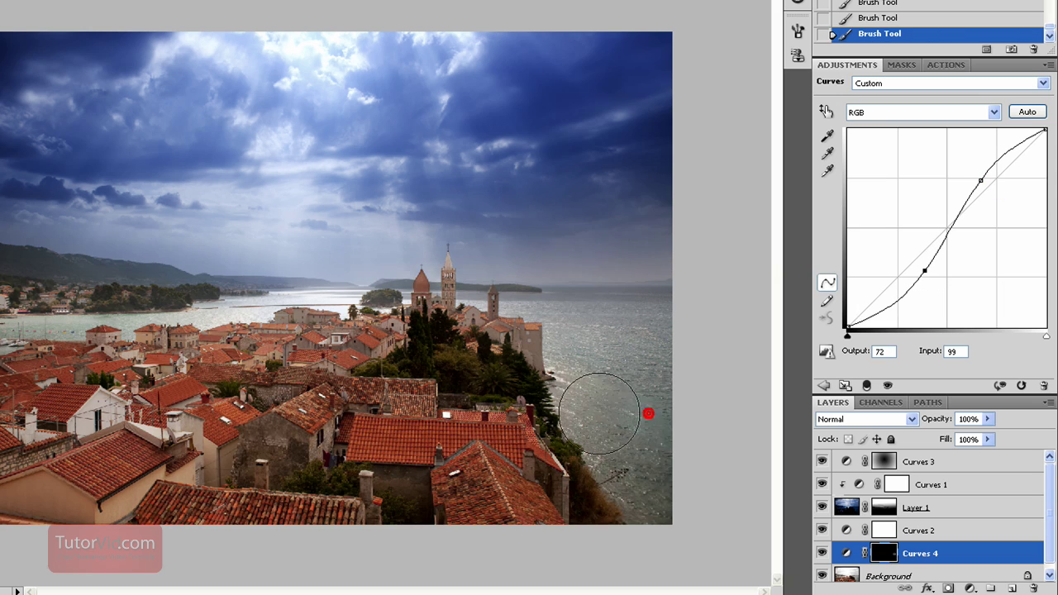
Step: Paint white on the Curves 4 mask over the sea beside the town and the foreground rooftops to add contrast there
{"action": "left_click_drag", "start_coordinate": [618, 437], "coordinate": [642, 329]}
{"action": "mouse_move", "coordinate": [214, 455]}
{"action": "left_mouse_down"}
{"action": "mouse_move", "coordinate": [322, 428]}
{"action": "mouse_move", "coordinate": [412, 480]}
{"action": "left_mouse_up"}
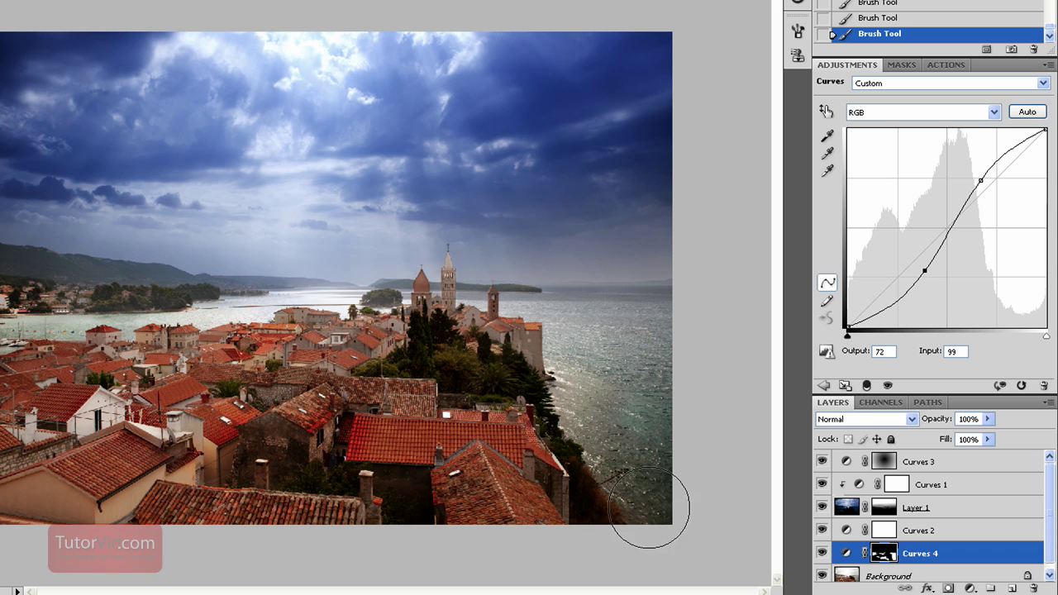
Step: Compare the blend with the original bright photo by hiding the layers above Background and showing them again
{"action": "left_click", "coordinate": [822, 576], "text": "alt"}
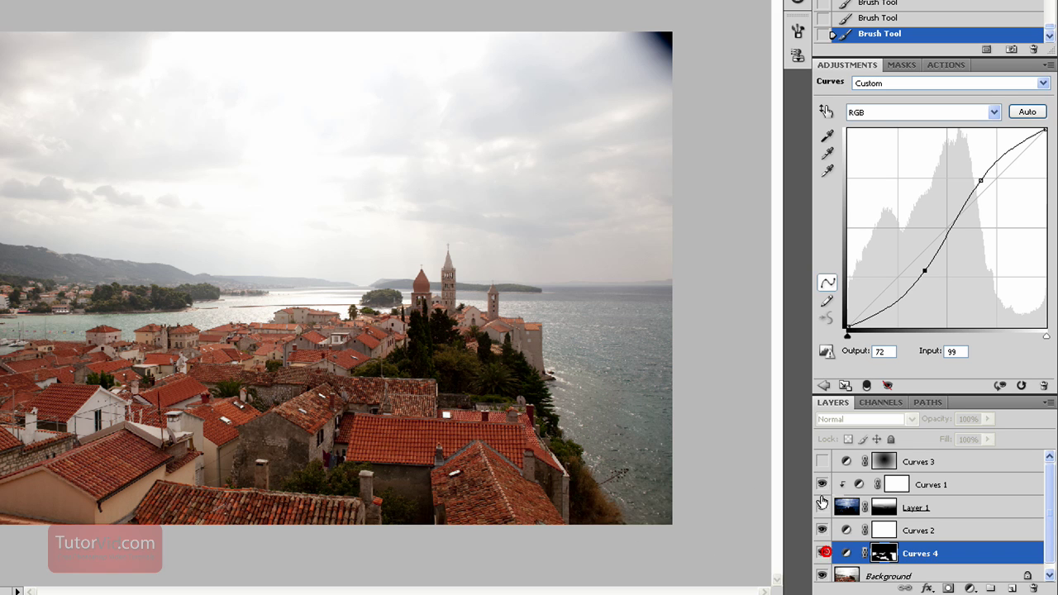
{"action": "left_click_drag", "start_coordinate": [821, 482], "coordinate": [820, 464]}
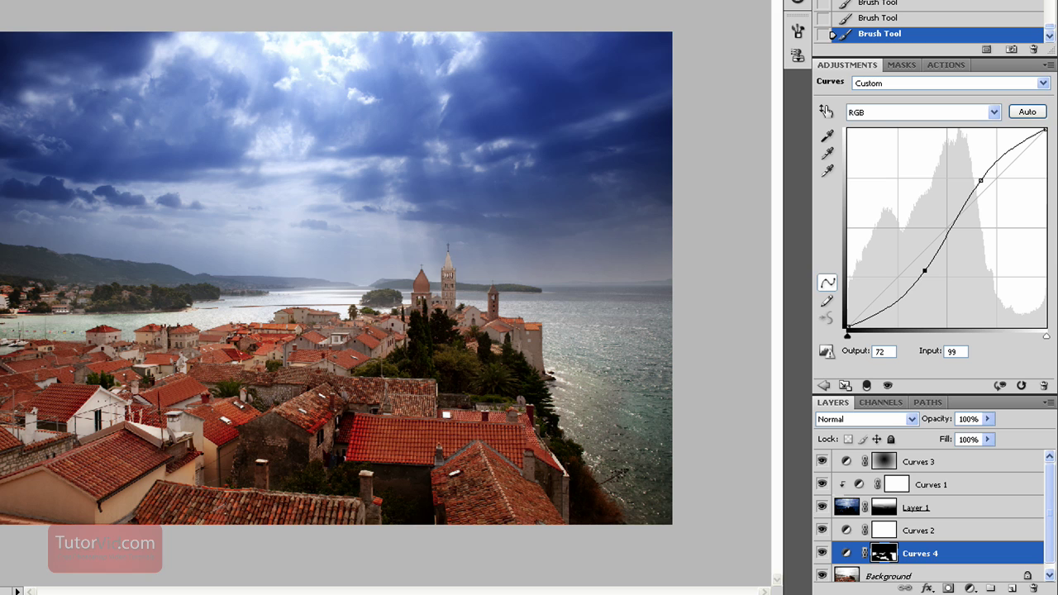